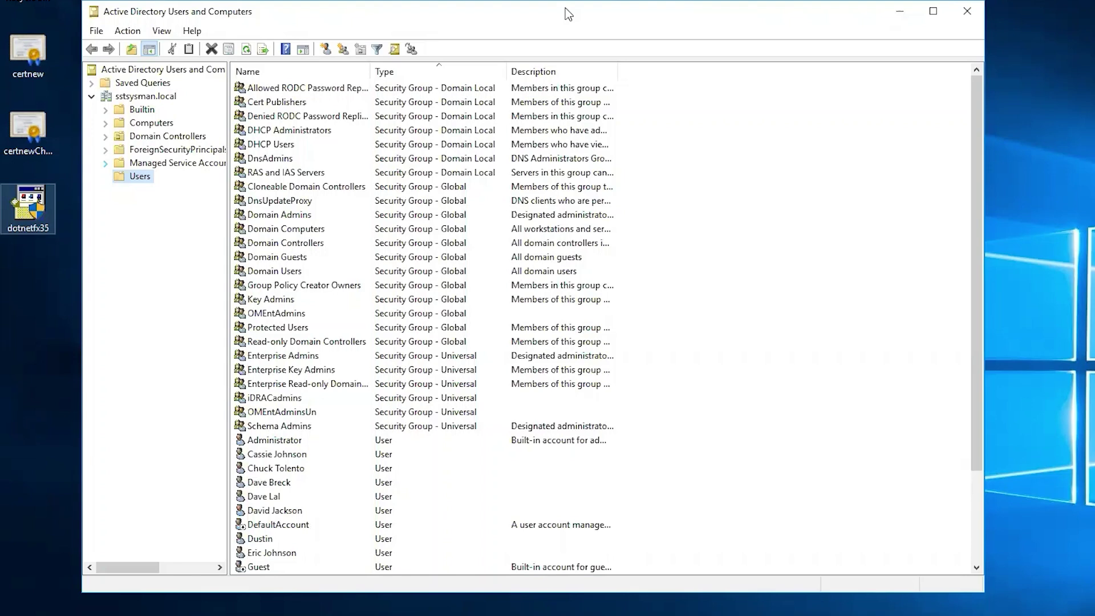
- Create a new group named OMEADMIN in the Users container
{"action": "left_click_drag", "start_coordinate": [485, 11], "coordinate": [519, 22]}
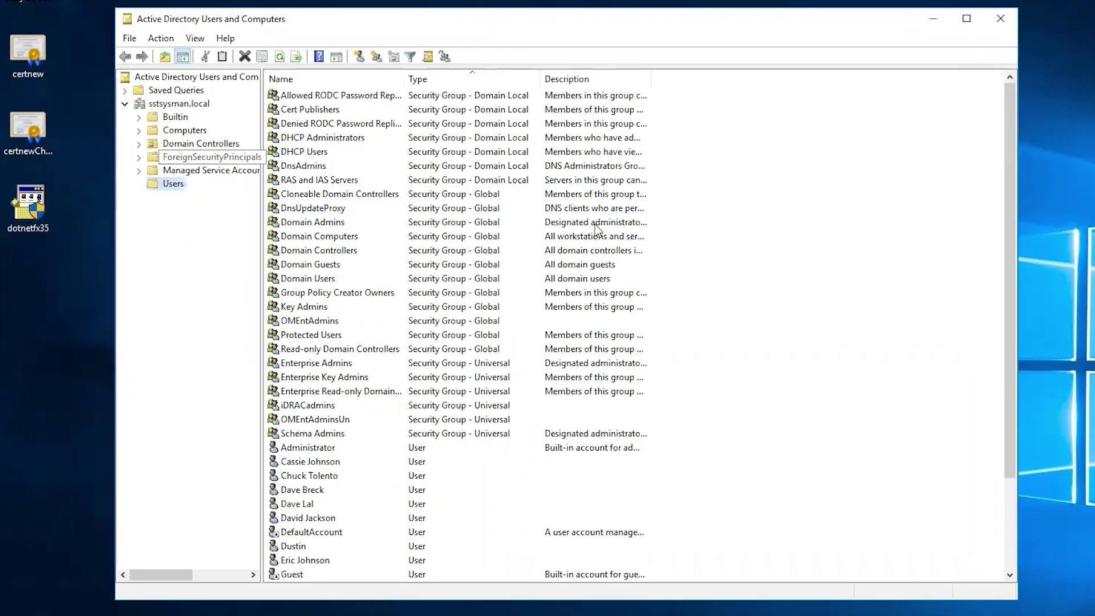
{"action": "scroll", "coordinate": [733, 259], "scroll_direction": "down", "scroll_amount": 1}
{"action": "scroll", "coordinate": [734, 259], "scroll_direction": "up", "scroll_amount": 1}
{"action": "right_click", "coordinate": [741, 251]}
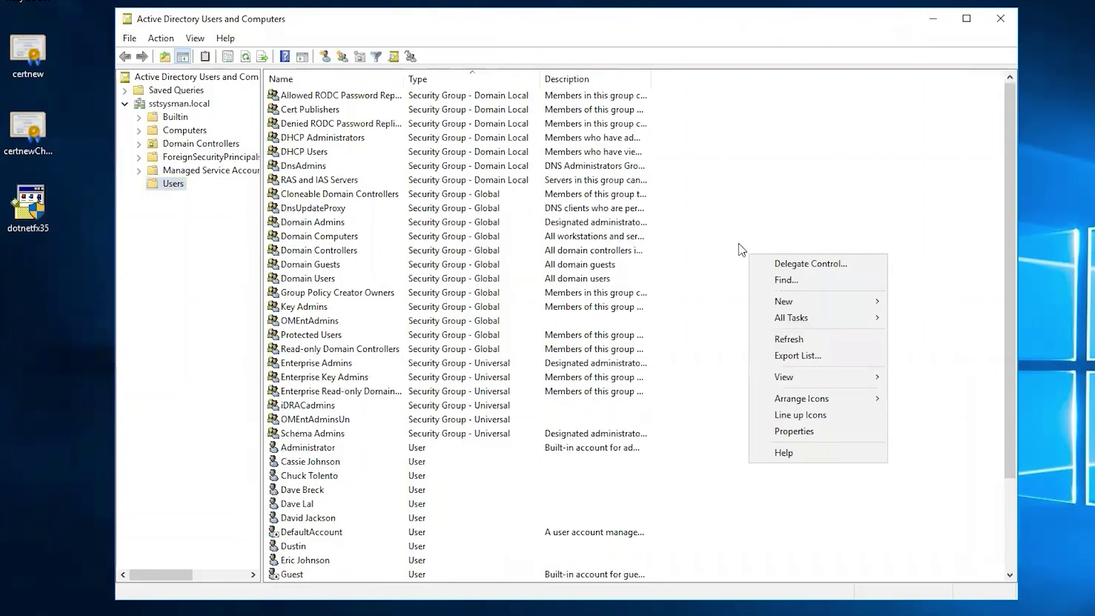
{"action": "mouse_move", "coordinate": [820, 299]}
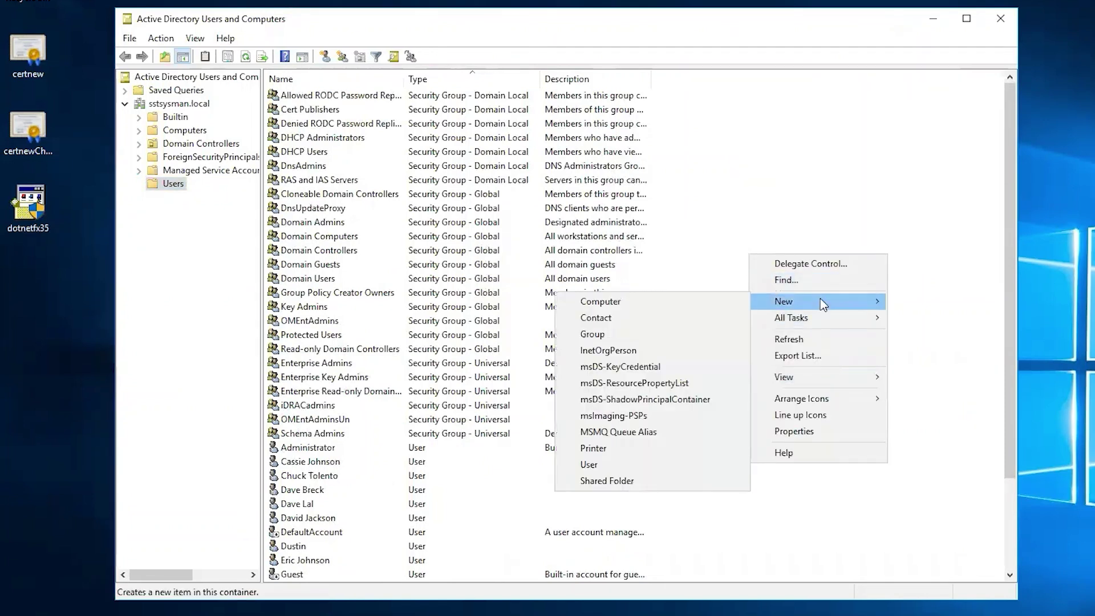
{"action": "left_click", "coordinate": [625, 340]}
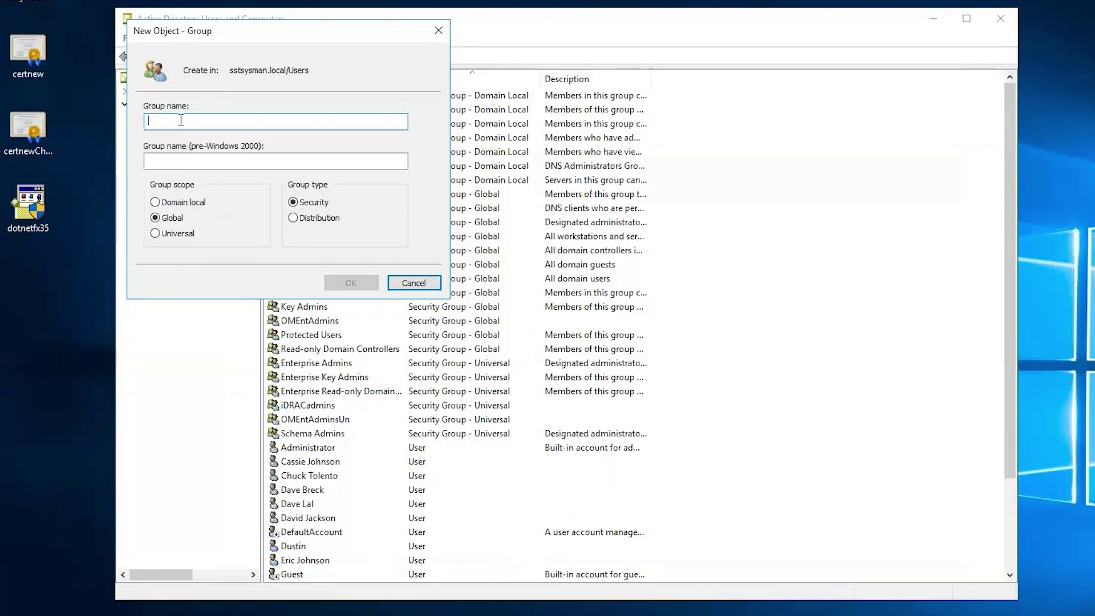
{"action": "type", "text": "OMEADMIN"}
{"action": "key", "text": "Tab"}
{"action": "left_click", "coordinate": [351, 283]}
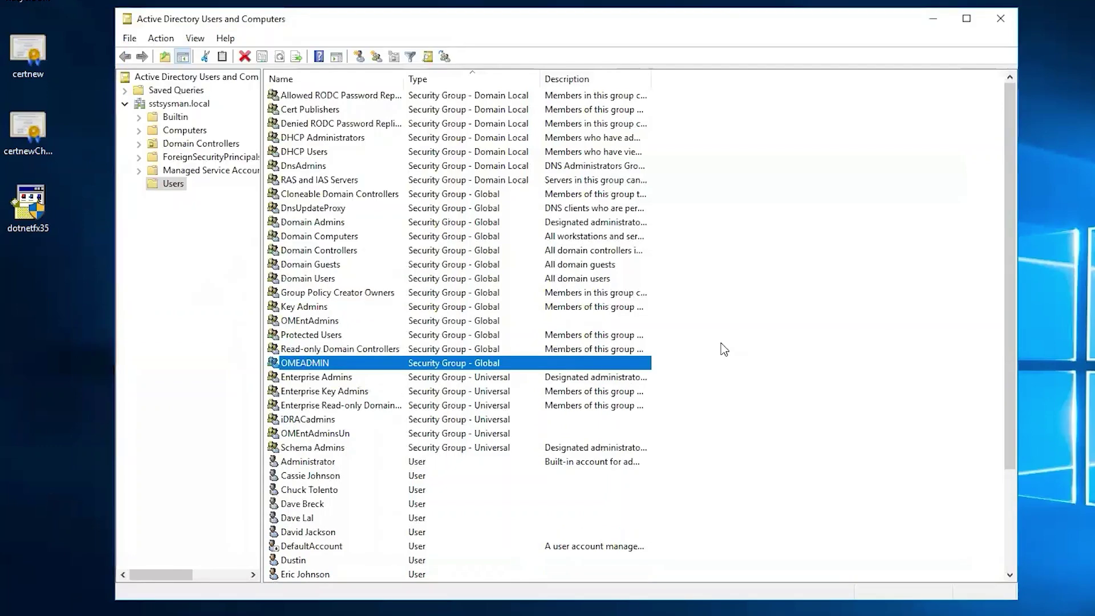
- Create a second new group named OMEUSER in the Users container
{"action": "right_click", "coordinate": [757, 326]}
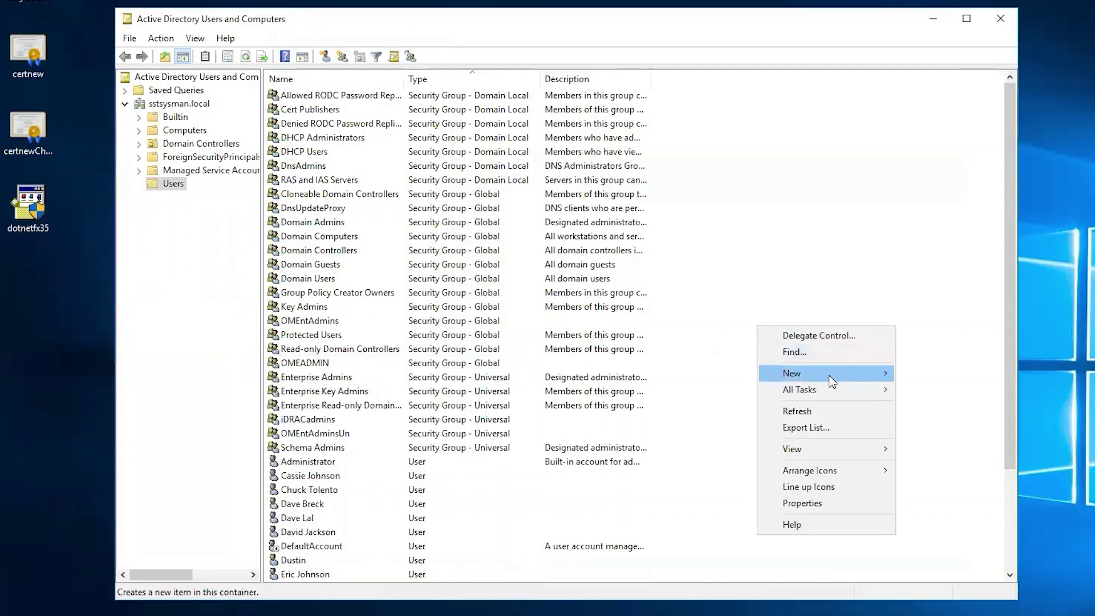
{"action": "mouse_move", "coordinate": [798, 373]}
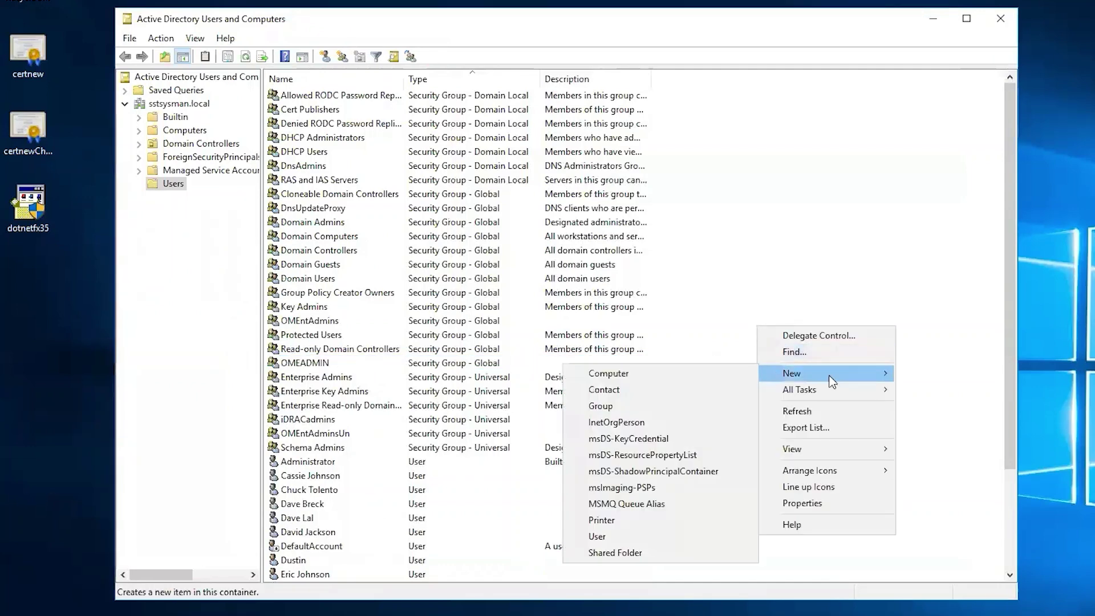
{"action": "left_click", "coordinate": [615, 406]}
{"action": "type", "text": "OMEUSER"}
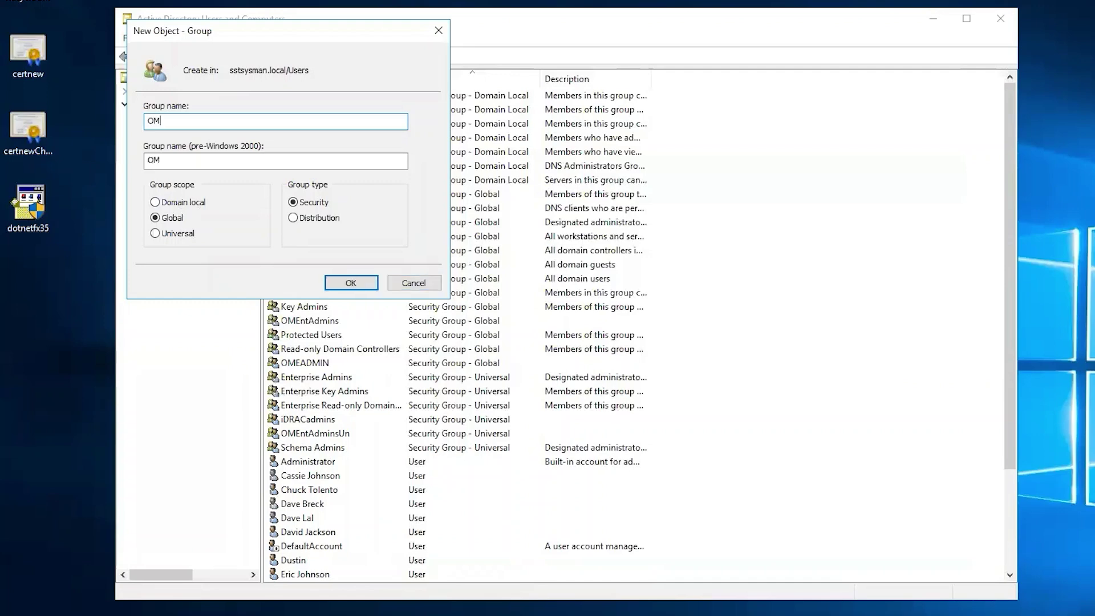
{"action": "left_click", "coordinate": [349, 282]}
- Add a domain user to the OMEADMIN group's Members list and apply the change
{"action": "right_click", "coordinate": [327, 365]}
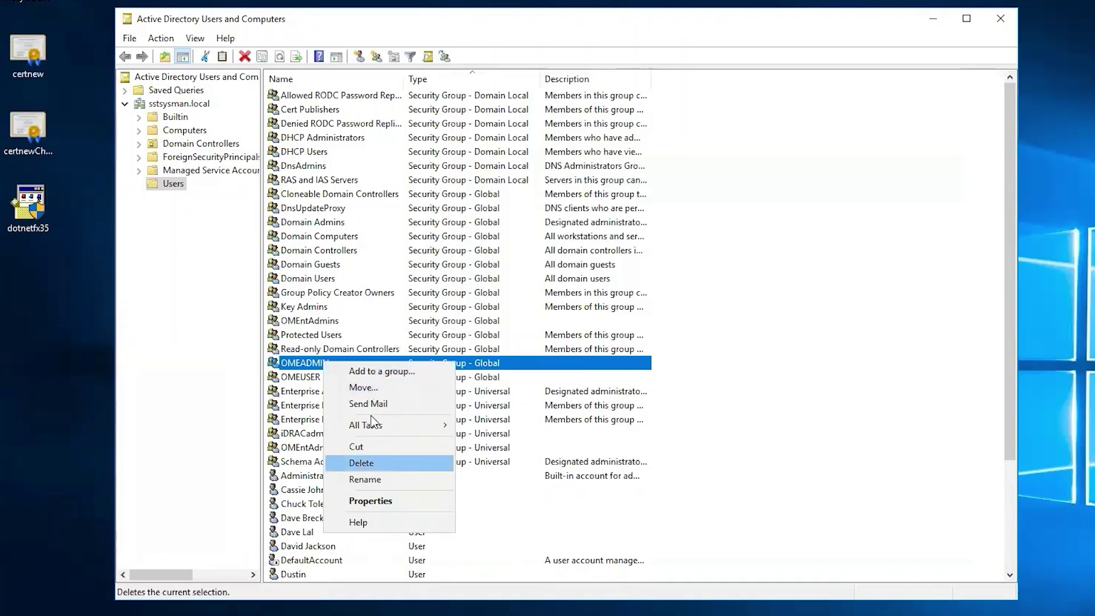
{"action": "left_click", "coordinate": [370, 500]}
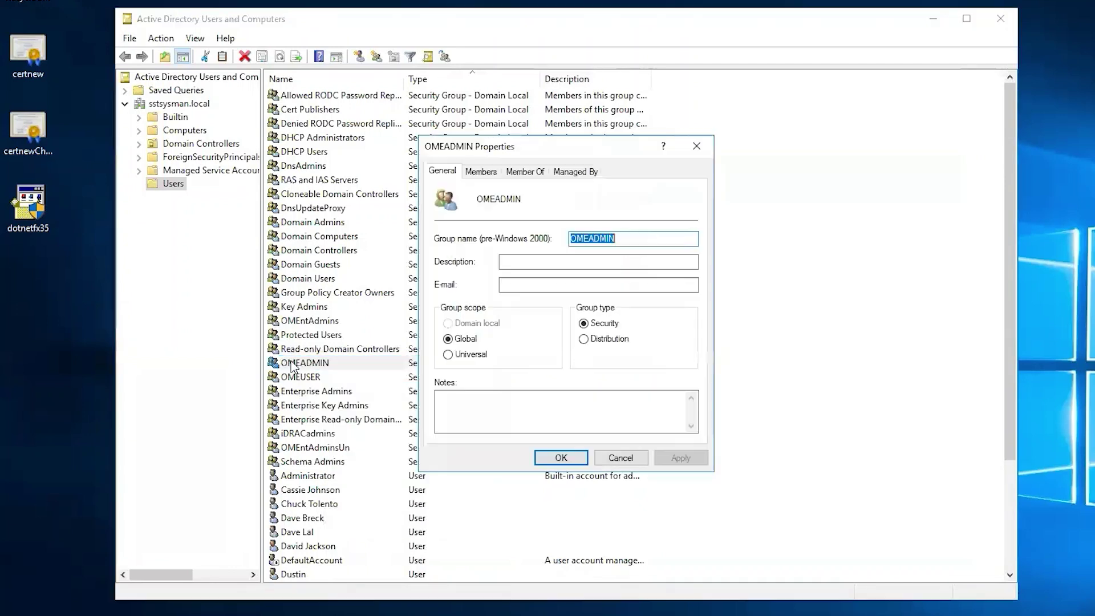
{"action": "left_click", "coordinate": [493, 176]}
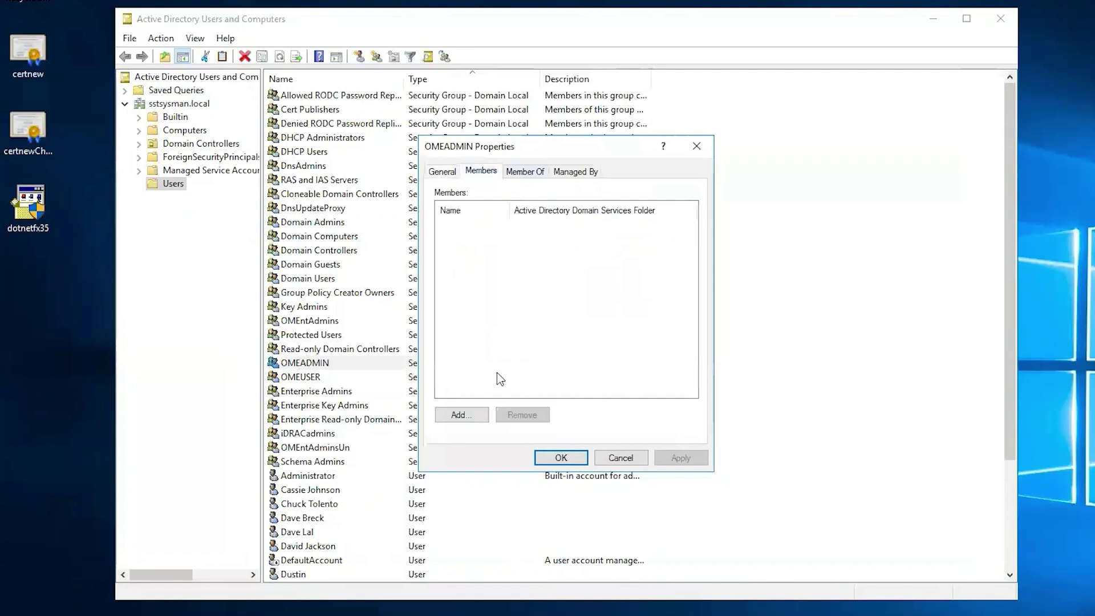
{"action": "left_click", "coordinate": [472, 415]}
{"action": "type", "text": "dustin"}
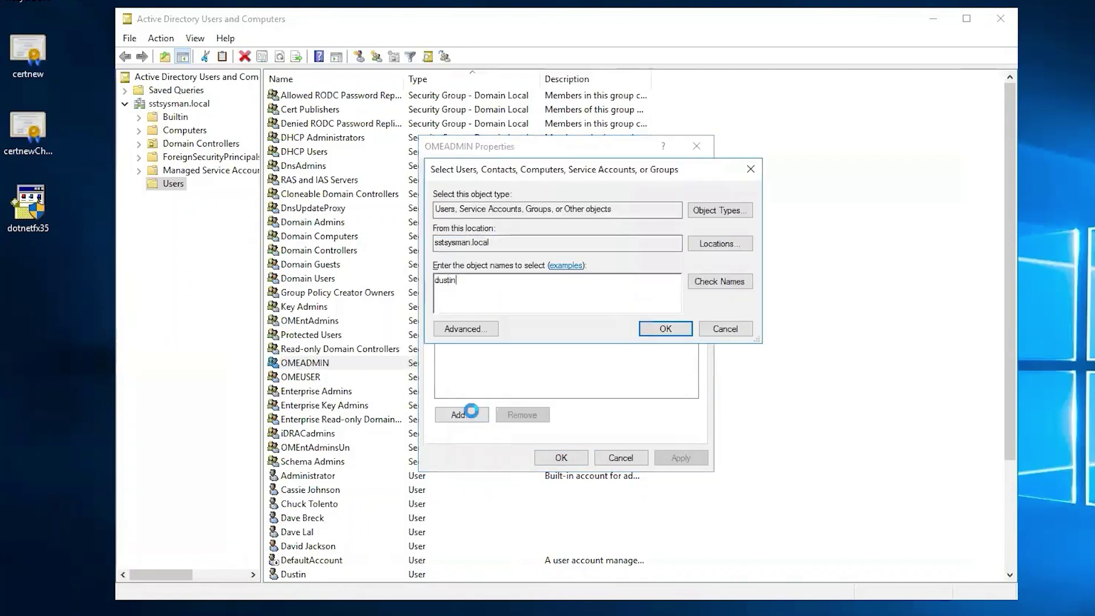
{"action": "key", "text": "Return"}
{"action": "left_click", "coordinate": [683, 457]}
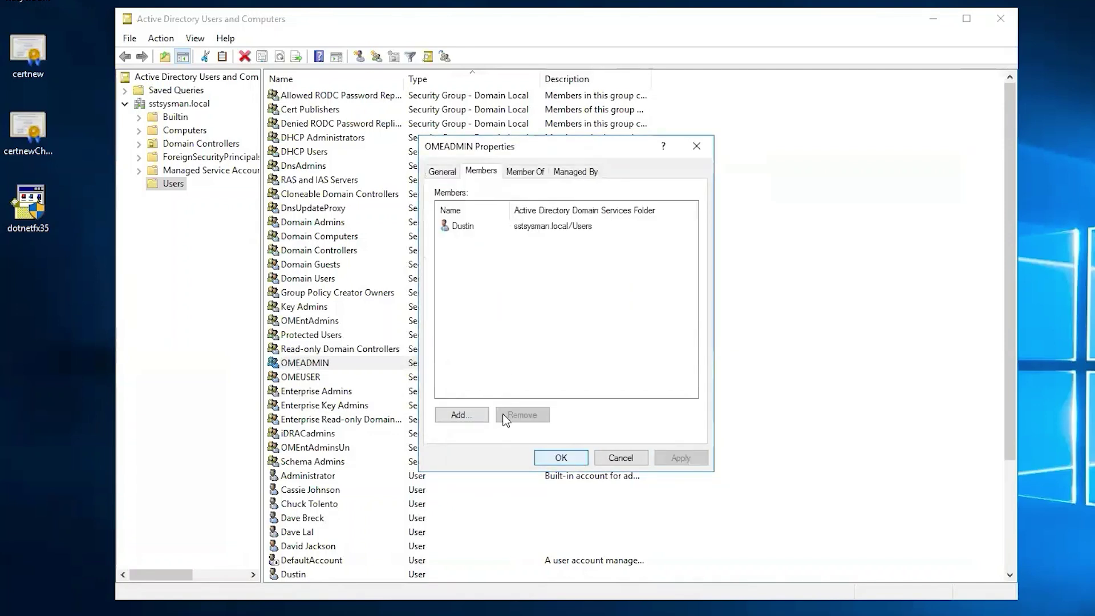
{"action": "left_click", "coordinate": [562, 457]}
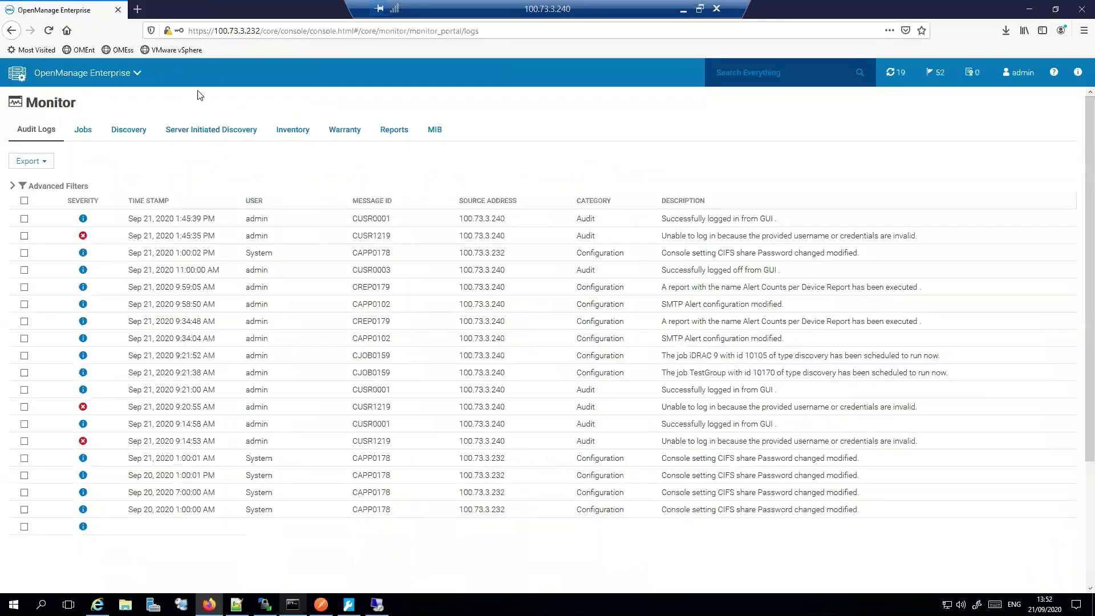
- Go to Application Settings > Users > Directory Services to add an AD directory
{"action": "left_click", "coordinate": [205, 109]}
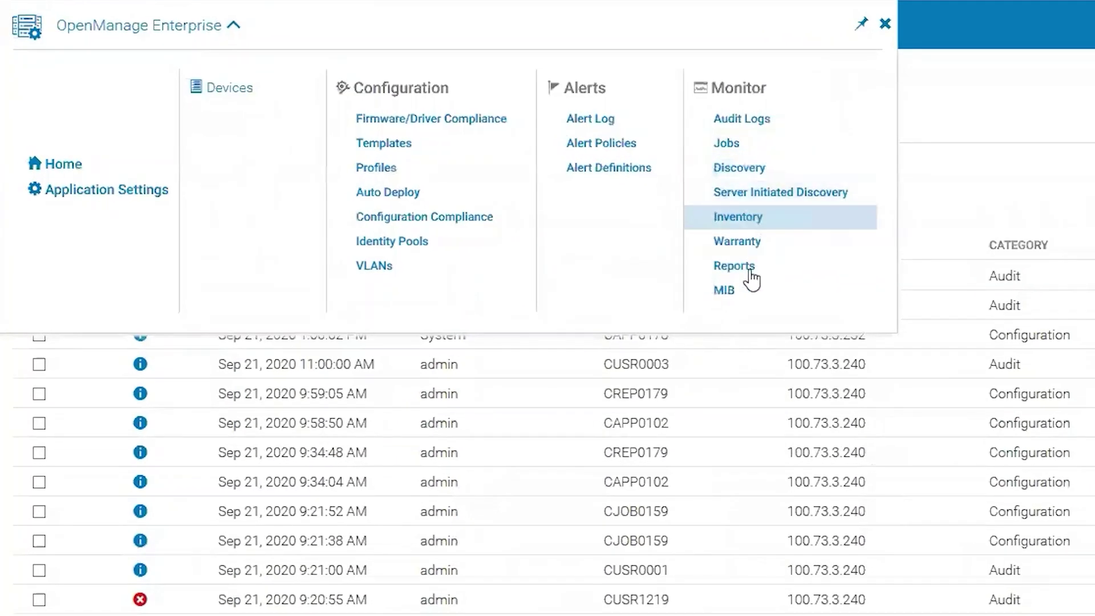
{"action": "left_click", "coordinate": [122, 194]}
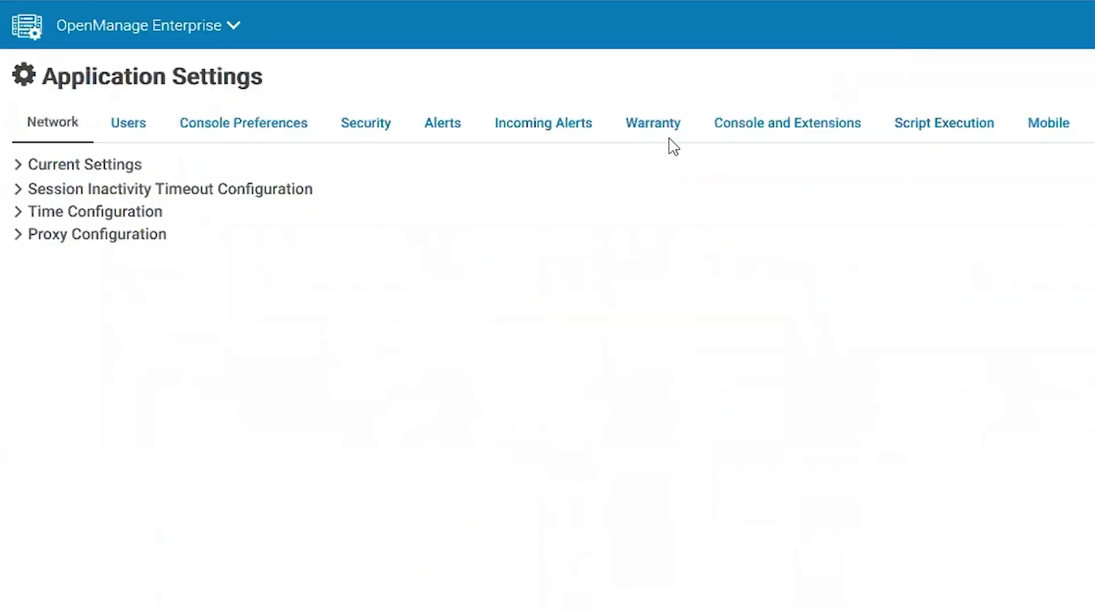
{"action": "left_click", "coordinate": [131, 131]}
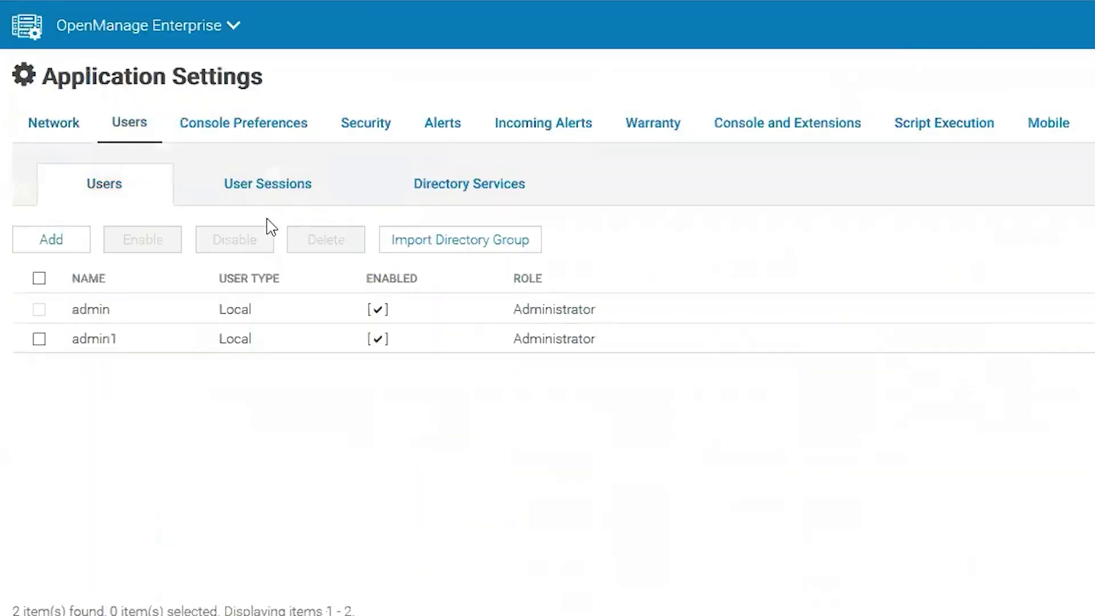
{"action": "left_click", "coordinate": [464, 189]}
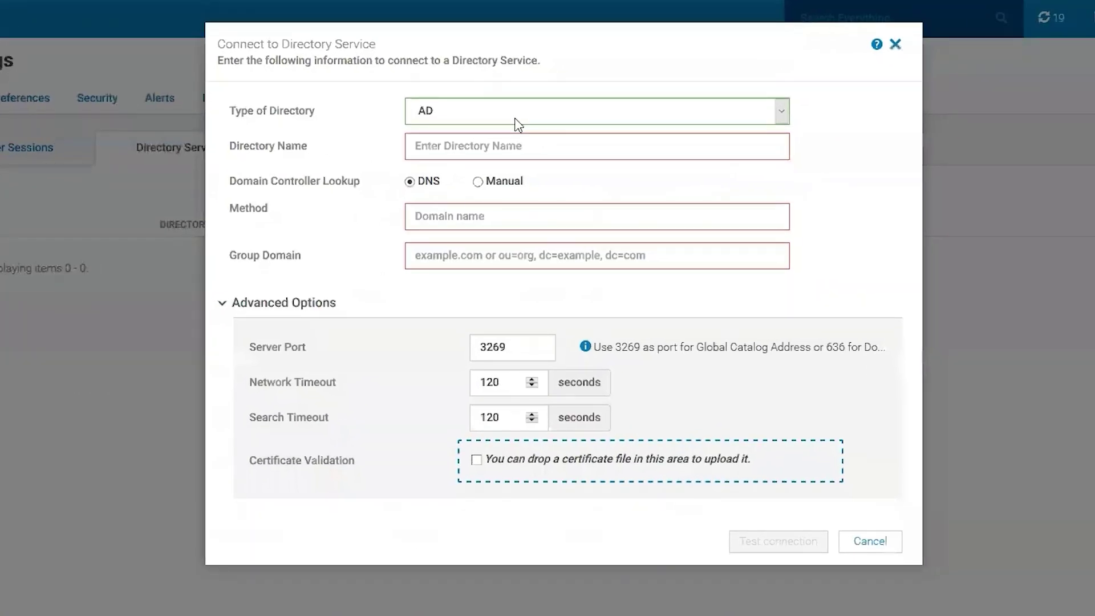
- Enter sstsysman as the directory name and sstsysman.local as the lookup domain
{"action": "left_click", "coordinate": [500, 147]}
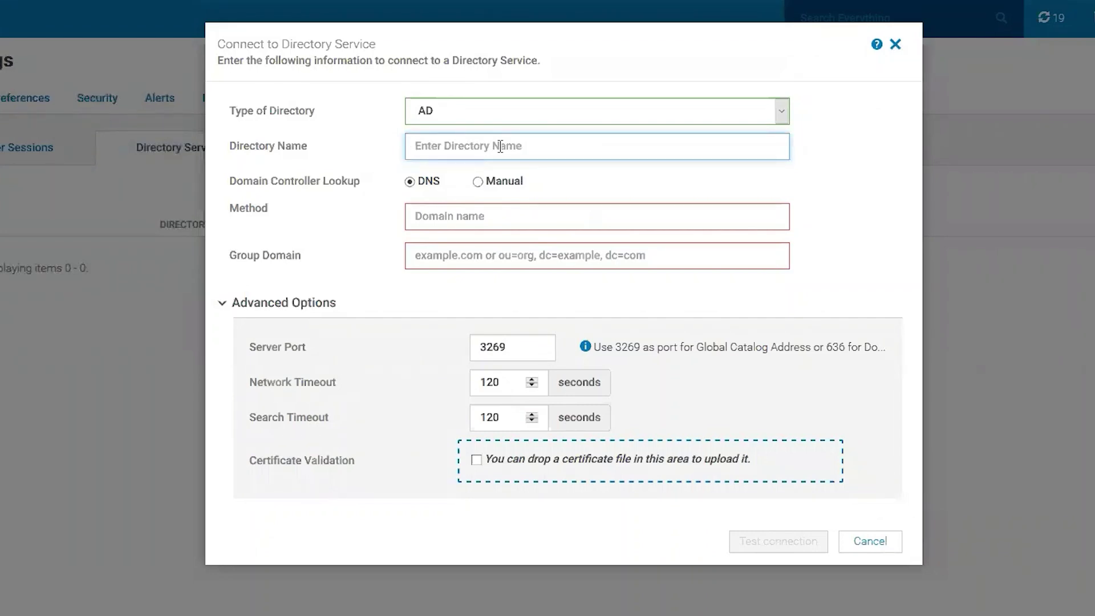
{"action": "type", "text": "sstsysman"}
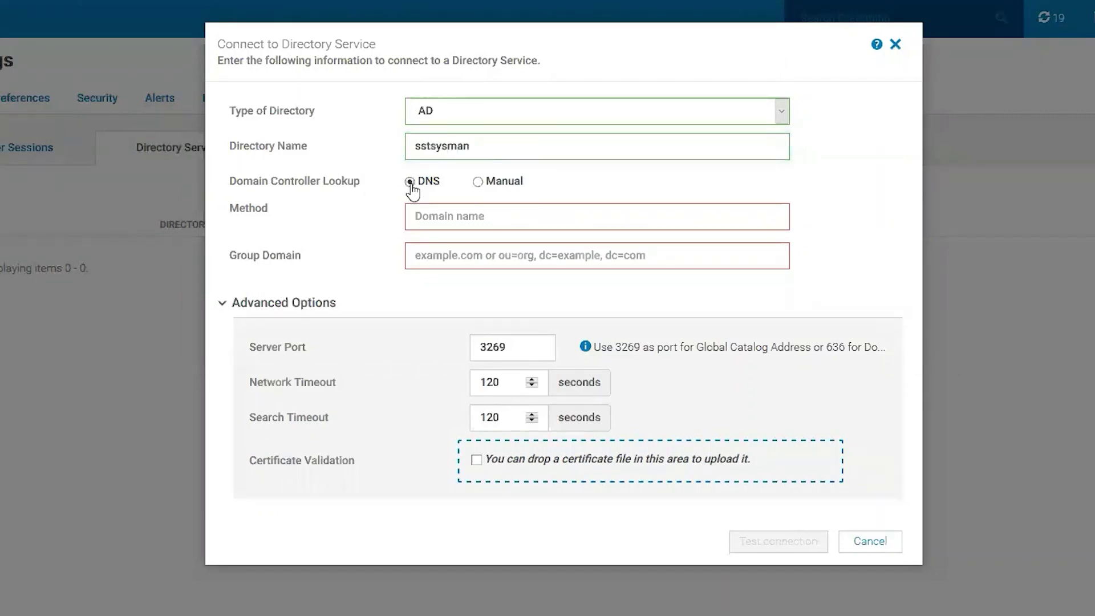
{"action": "left_click", "coordinate": [457, 217]}
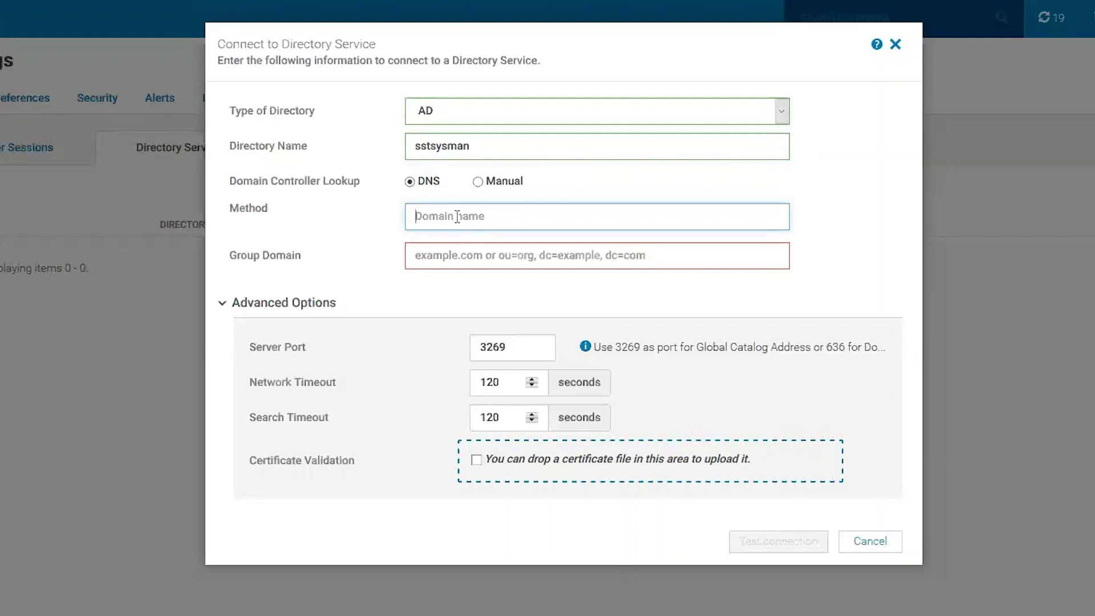
{"action": "type", "text": "sstsysman.local"}
- Set the group domain to dc=sstsysman,dc=local and domain controller lookup to Manual
{"action": "left_click", "coordinate": [459, 252]}
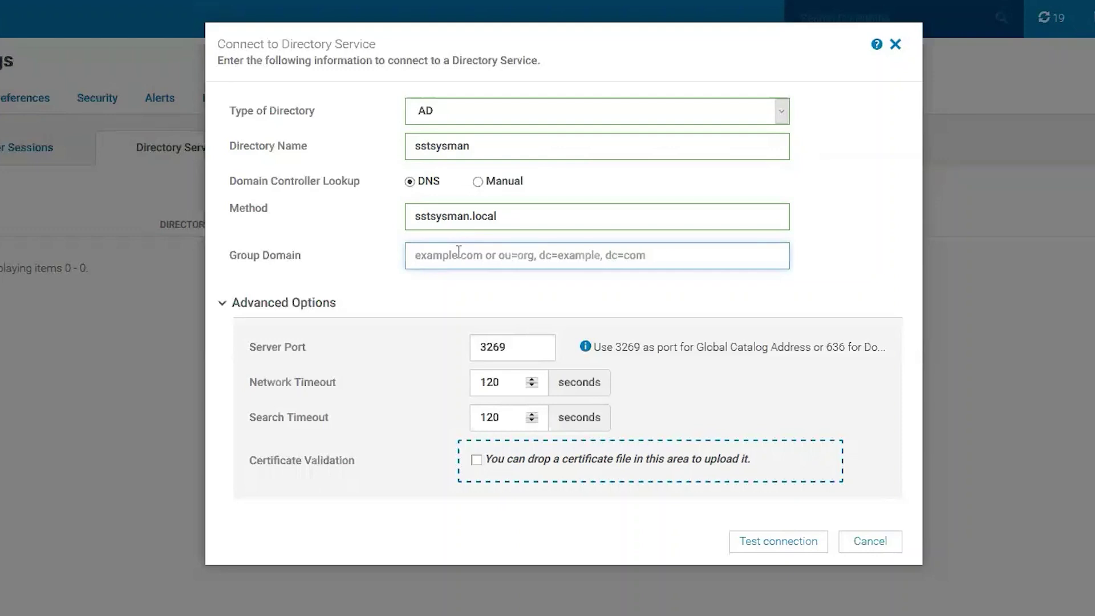
{"action": "type", "text": "dc=s"}
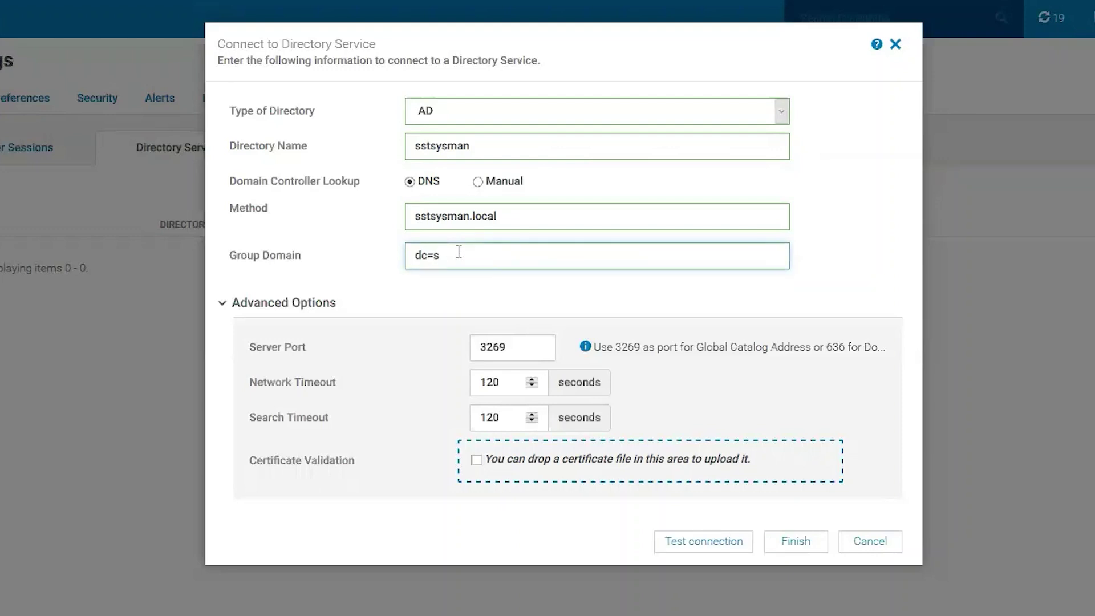
{"action": "type", "text": "stsysman"}
{"action": "type", "text": ".local,dc"}
{"action": "key", "text": "BackSpace"}
{"action": "key", "text": "BackSpace"}
{"action": "key", "text": "BackSpace"}
{"action": "type", "text": "sst"}
{"action": "key", "text": "BackSpace"}
{"action": "key", "text": "BackSpace"}
{"action": "key", "text": "BackSpace"}
{"action": "type", "text": ".loca"}
{"action": "left_click", "coordinate": [513, 256]}
{"action": "key", "text": "BackSpace"}
{"action": "left_click_drag", "start_coordinate": [563, 255], "coordinate": [307, 258]}
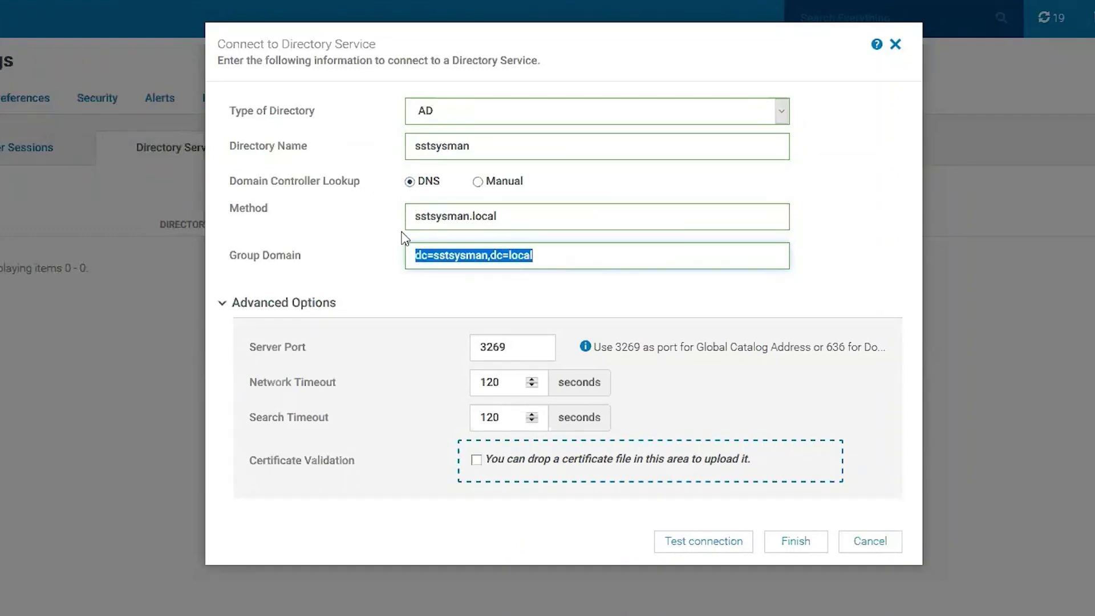
{"action": "left_click", "coordinate": [478, 182]}
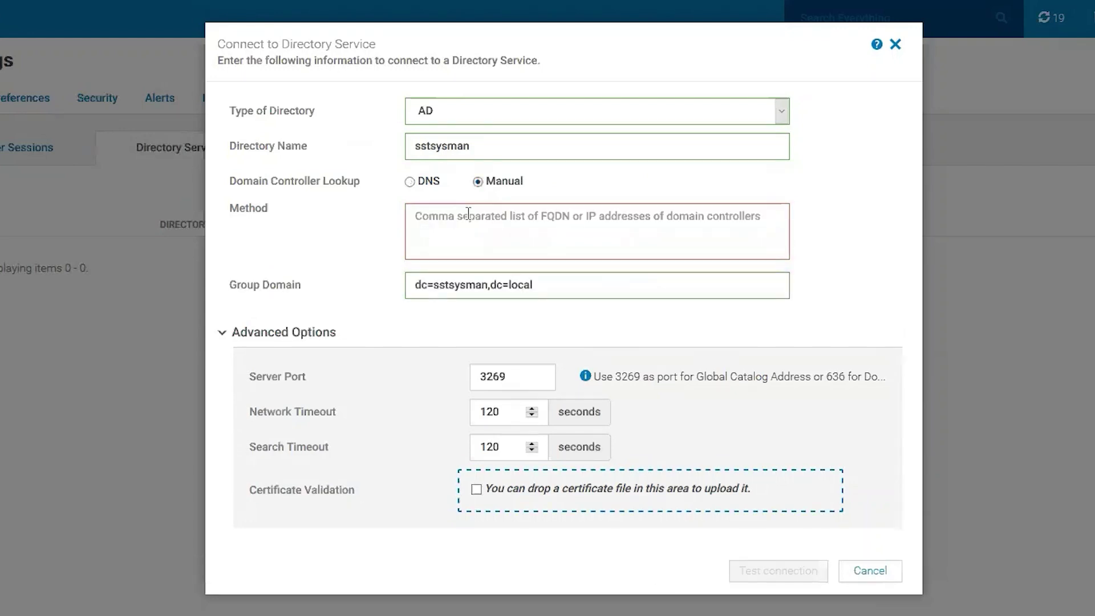
{"action": "left_click", "coordinate": [416, 216]}
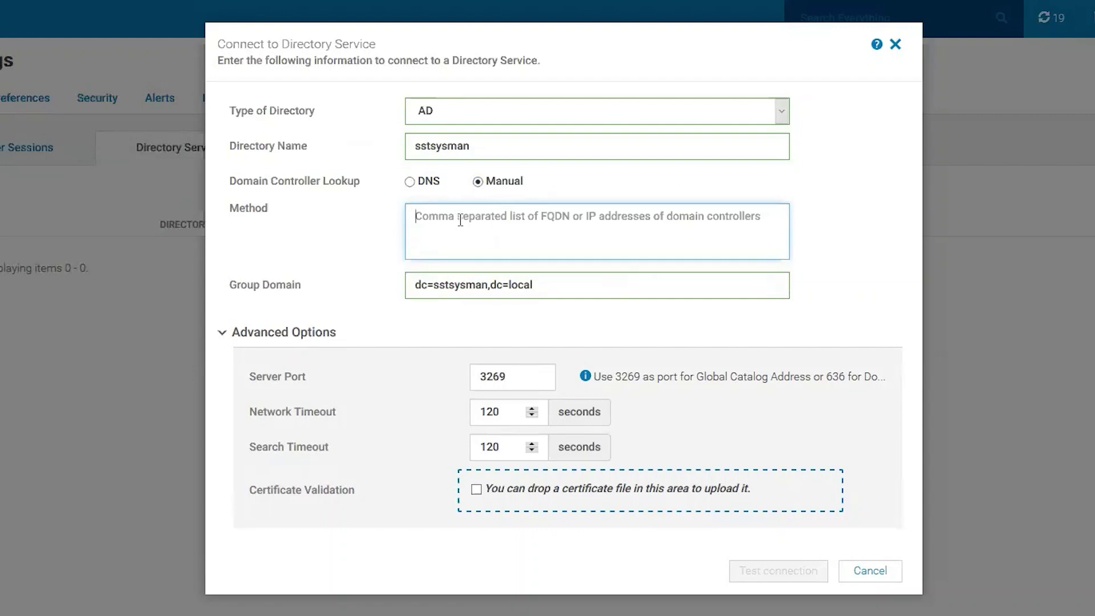
{"action": "left_click", "coordinate": [409, 181]}
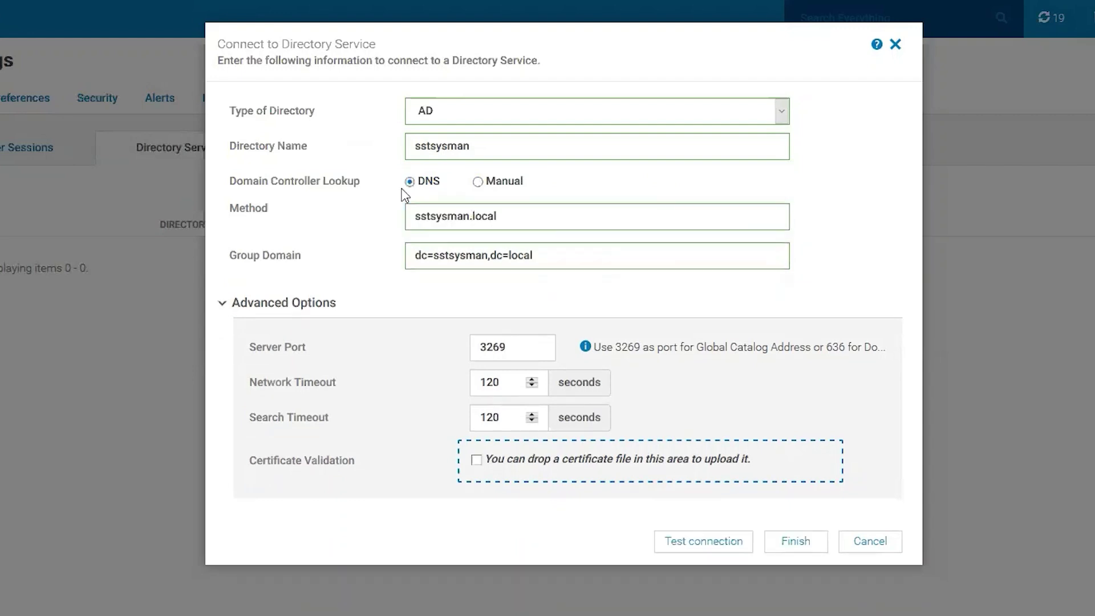
{"action": "left_click", "coordinate": [517, 348]}
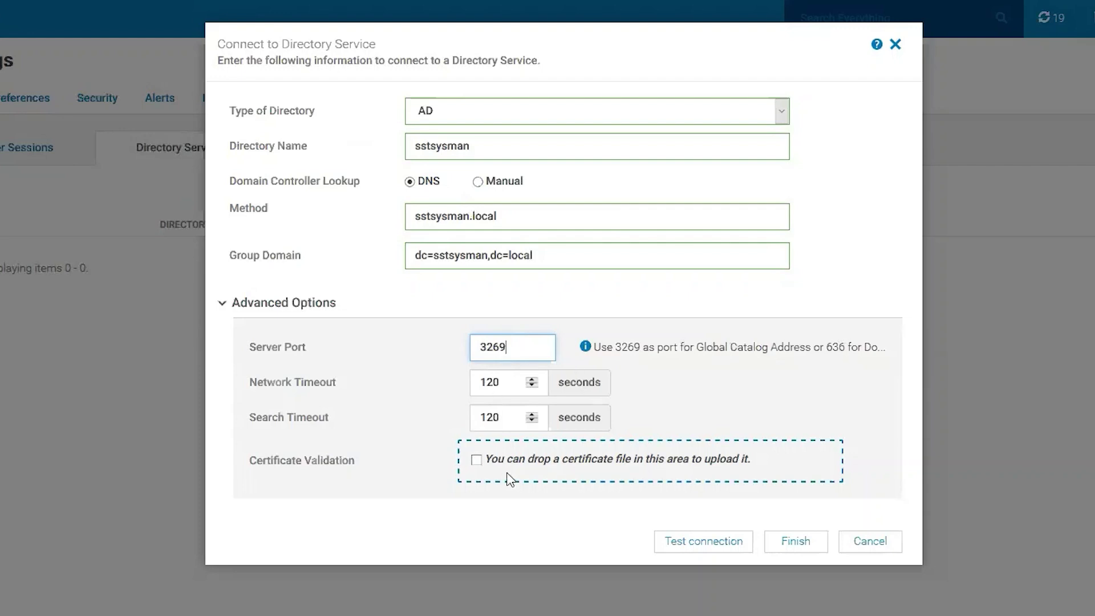
{"action": "left_click", "coordinate": [476, 460]}
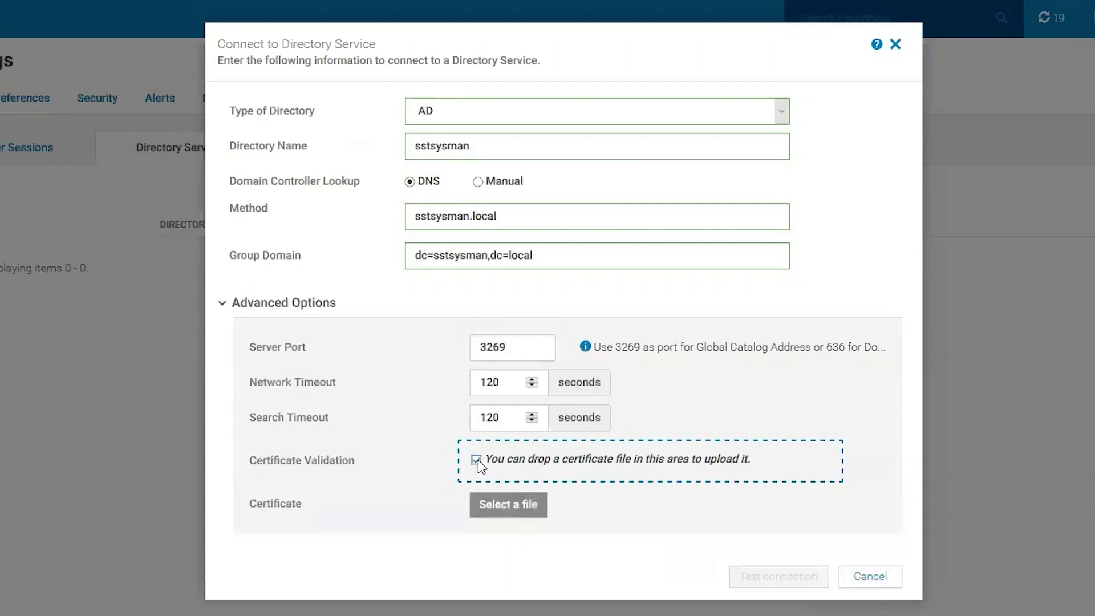
{"action": "left_click", "coordinate": [477, 460]}
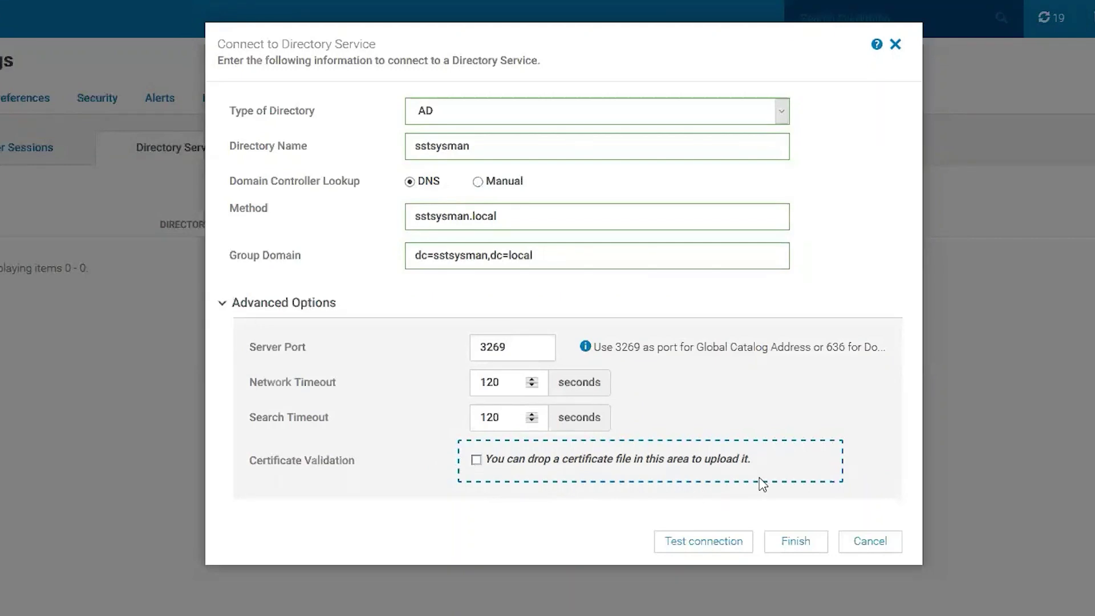
- Test the sstsysman connection with a domain user's credentials, then save the directory
{"action": "left_click", "coordinate": [715, 545]}
{"action": "left_click", "coordinate": [522, 69]}
{"action": "type", "text": "sstsysma"}
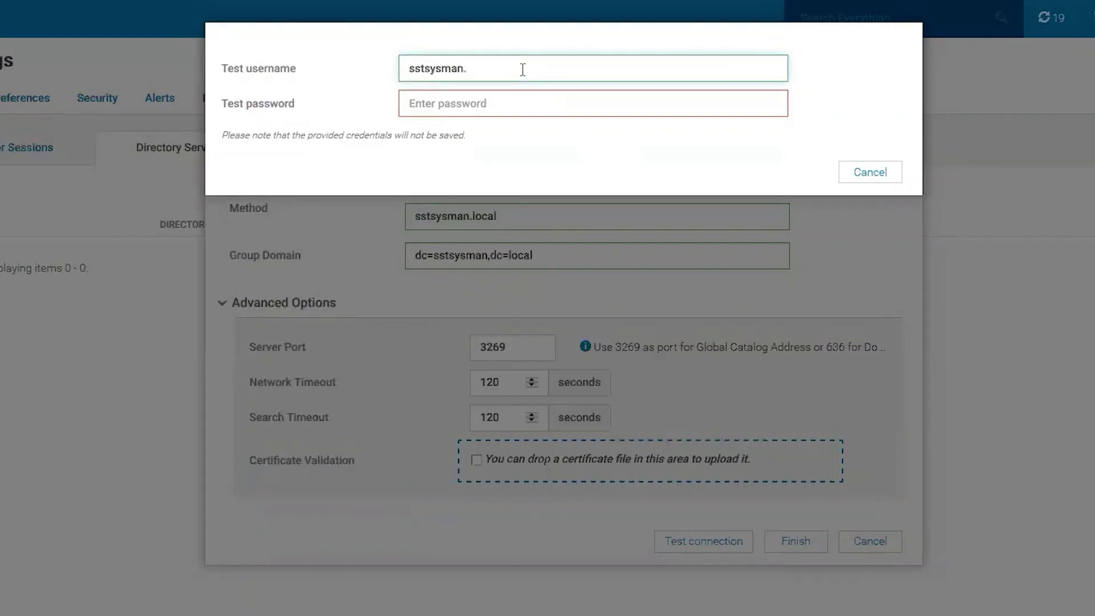
{"action": "type", "text": "n\\dustin"}
{"action": "key", "text": "Tab"}
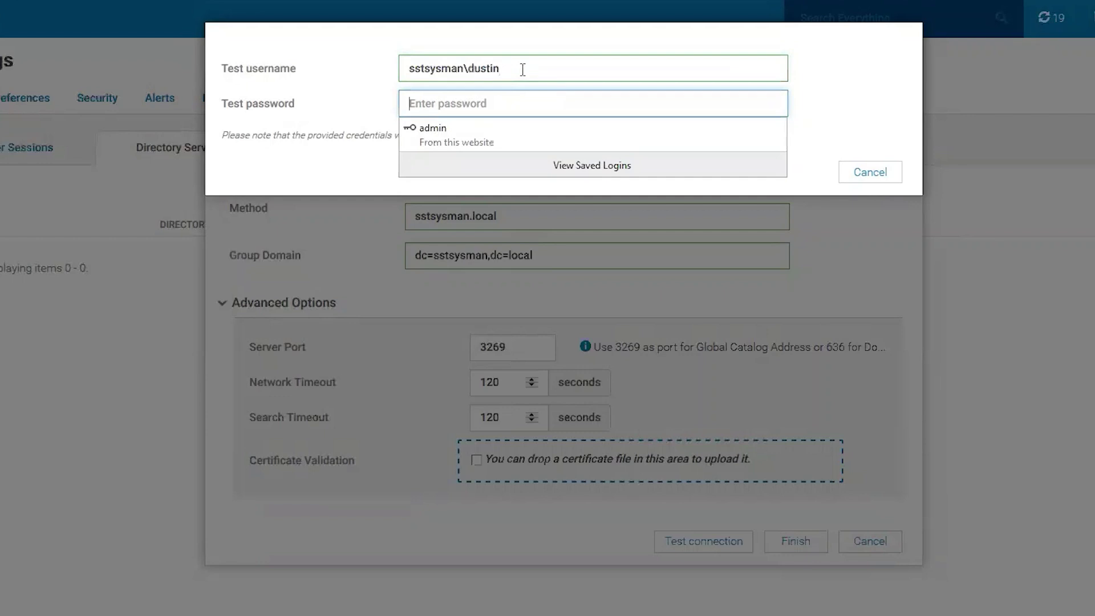
{"action": "type", "text": "•••••••"}
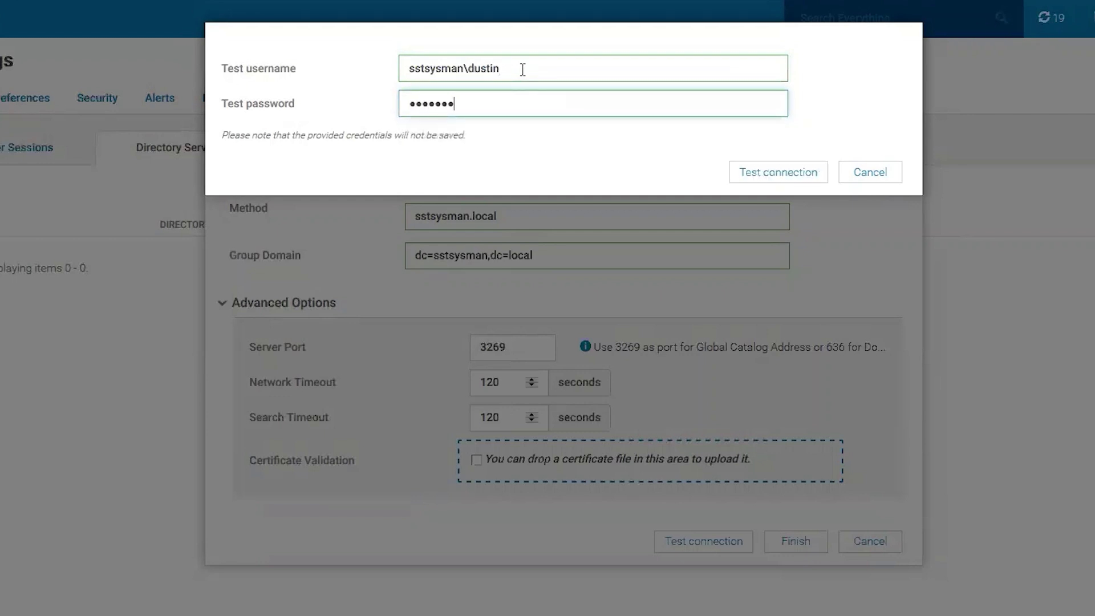
{"action": "left_click", "coordinate": [788, 173]}
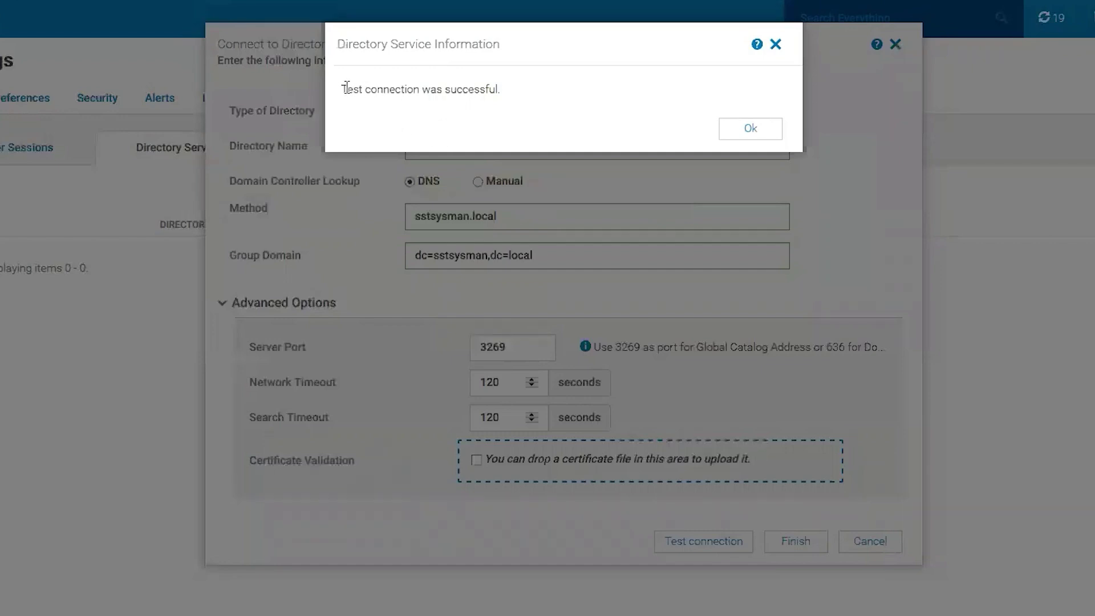
{"action": "left_click_drag", "start_coordinate": [346, 87], "coordinate": [740, 110]}
{"action": "left_click", "coordinate": [764, 130]}
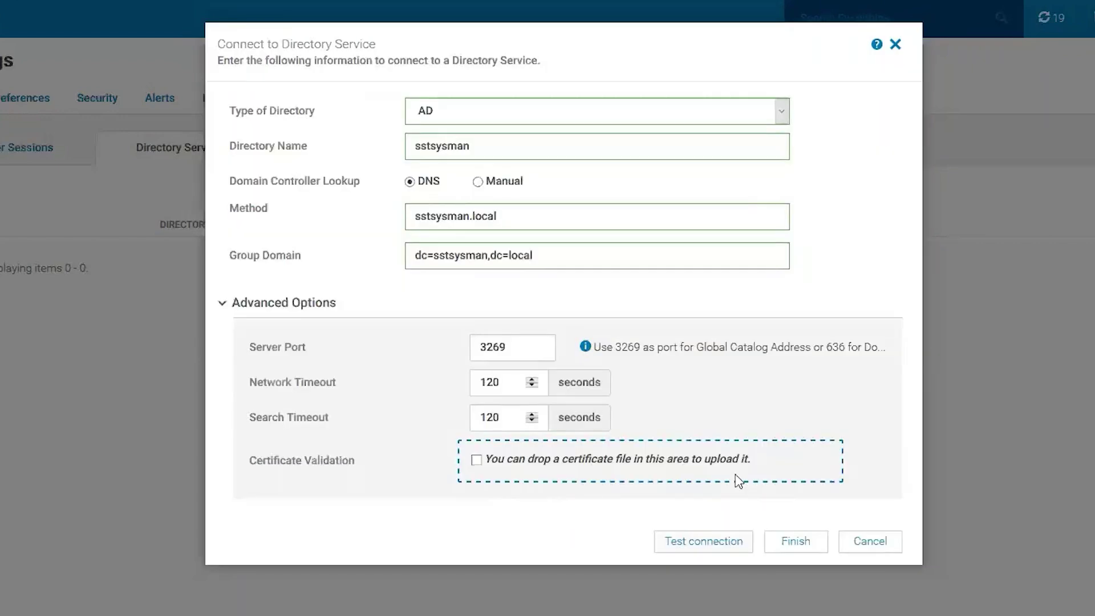
{"action": "left_click", "coordinate": [797, 541]}
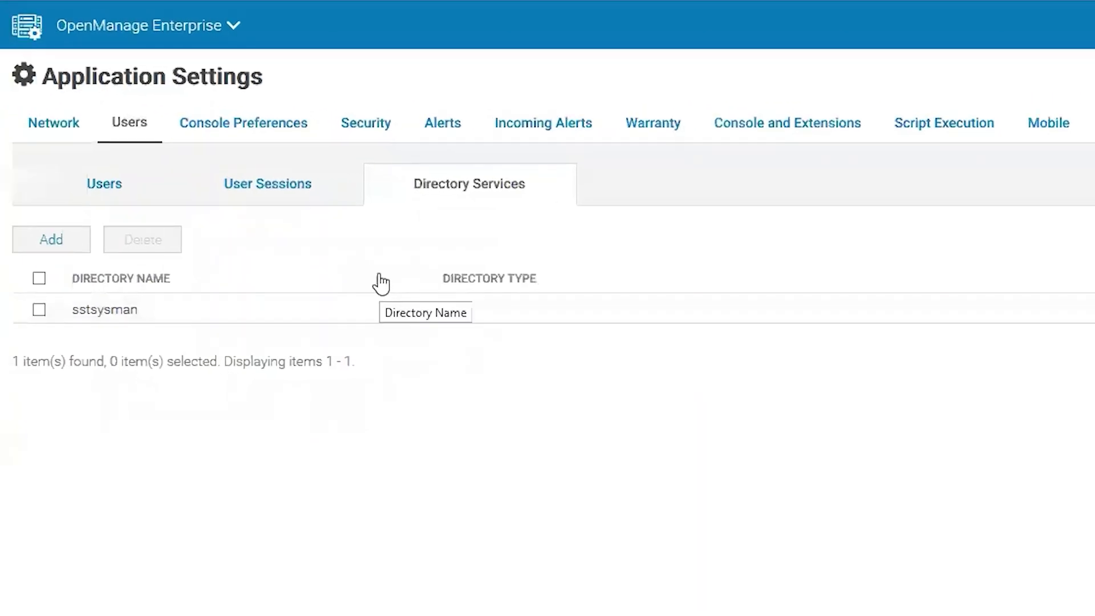
- Start a directory group import from the Users list with sstsysman as the source
{"action": "left_click", "coordinate": [110, 189]}
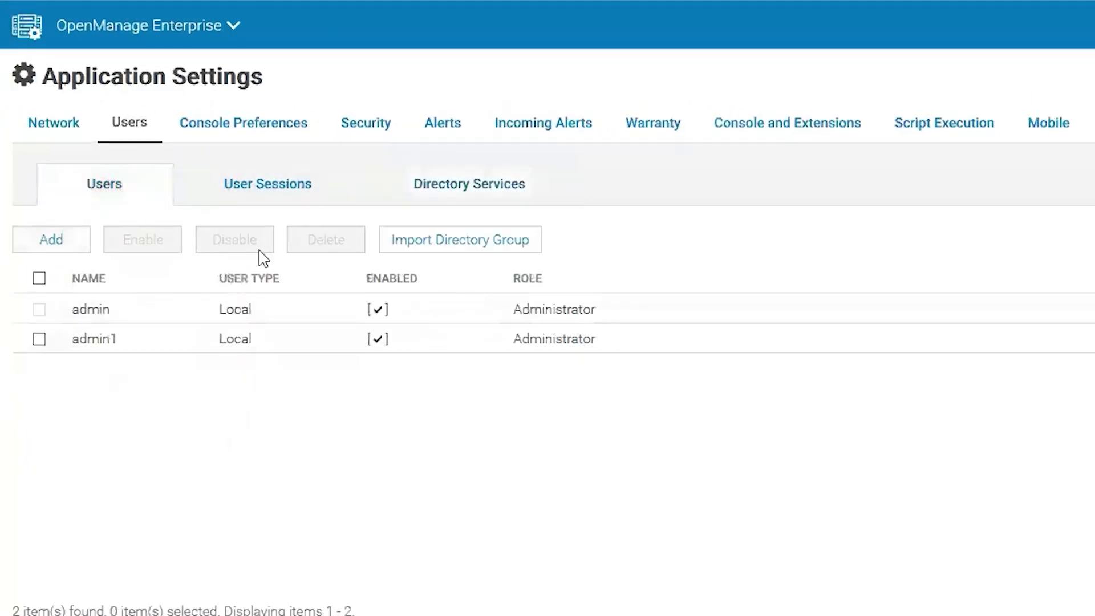
{"action": "left_click", "coordinate": [459, 240]}
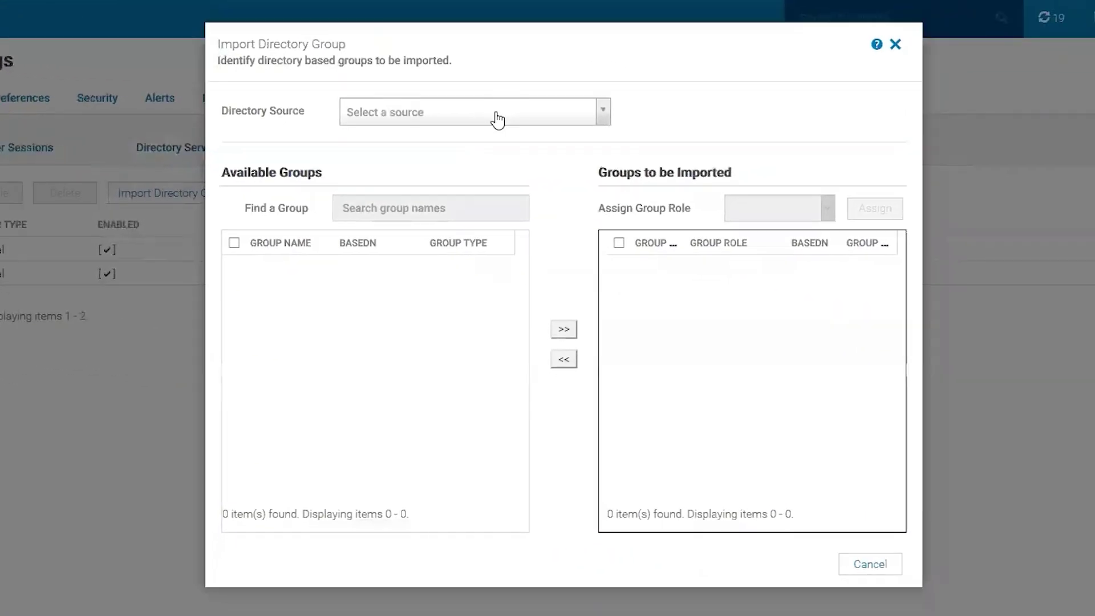
{"action": "left_click", "coordinate": [496, 117]}
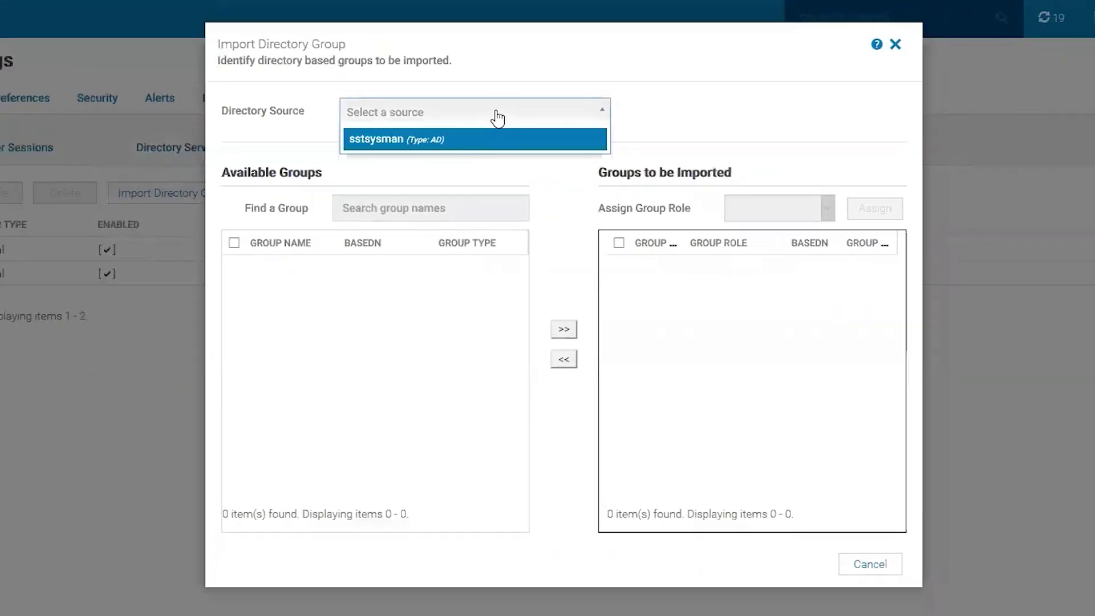
{"action": "left_click", "coordinate": [409, 141]}
- Submit the domain user's credentials and search the available groups for 'omeadmin'
{"action": "left_click", "coordinate": [488, 67]}
{"action": "type", "text": "sstsysman\\dustin"}
{"action": "key", "text": "Tab"}
{"action": "type", "text": "***"}
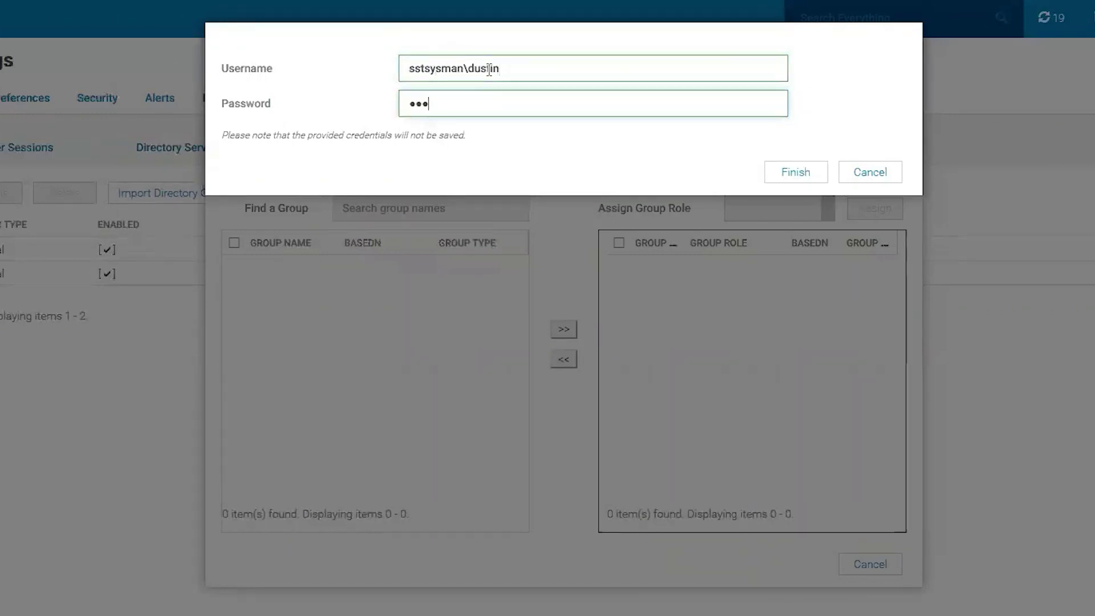
{"action": "key", "text": "BackSpace"}
{"action": "key", "text": "BackSpace"}
{"action": "key", "text": "BackSpace"}
{"action": "key", "text": "BackSpace"}
{"action": "type", "text": "*******"}
{"action": "left_click", "coordinate": [809, 178]}
{"action": "left_click", "coordinate": [414, 206]}
{"action": "type", "text": "omeadmin"}
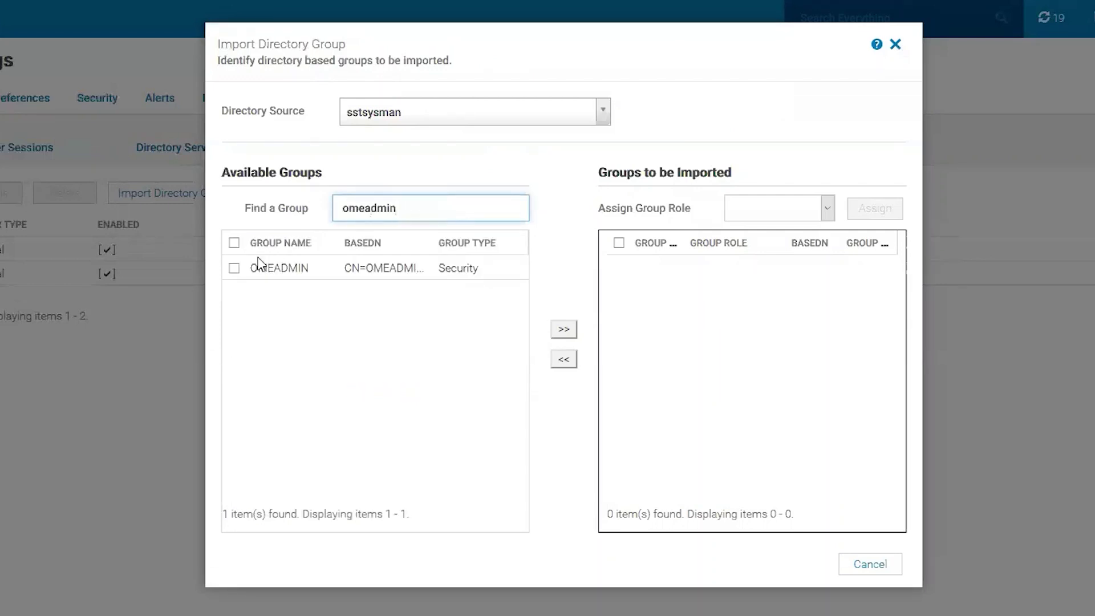
- Move OMEADMIN into Groups to be Imported and assign it the Administrator role
{"action": "left_click", "coordinate": [233, 268]}
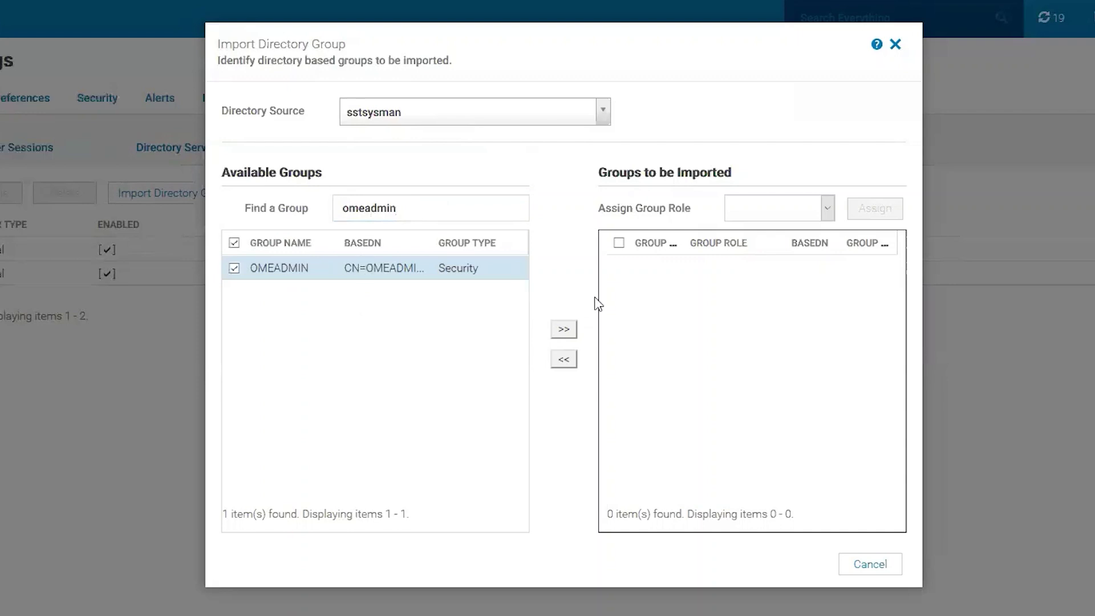
{"action": "left_click", "coordinate": [564, 329]}
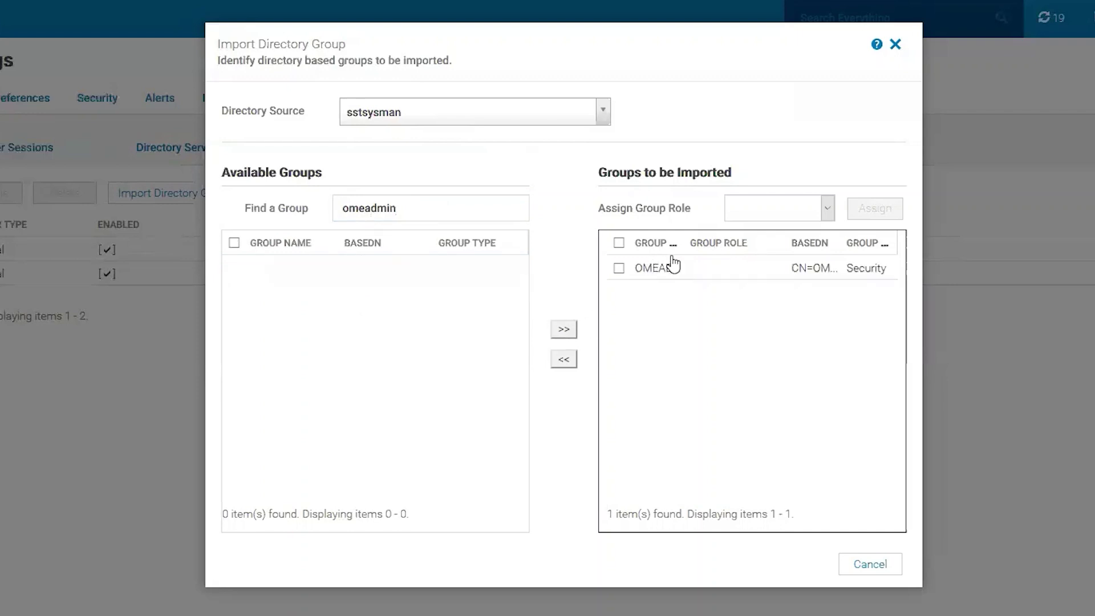
{"action": "left_click_drag", "start_coordinate": [683, 242], "coordinate": [738, 241]}
{"action": "left_click", "coordinate": [618, 269]}
{"action": "left_click", "coordinate": [823, 211]}
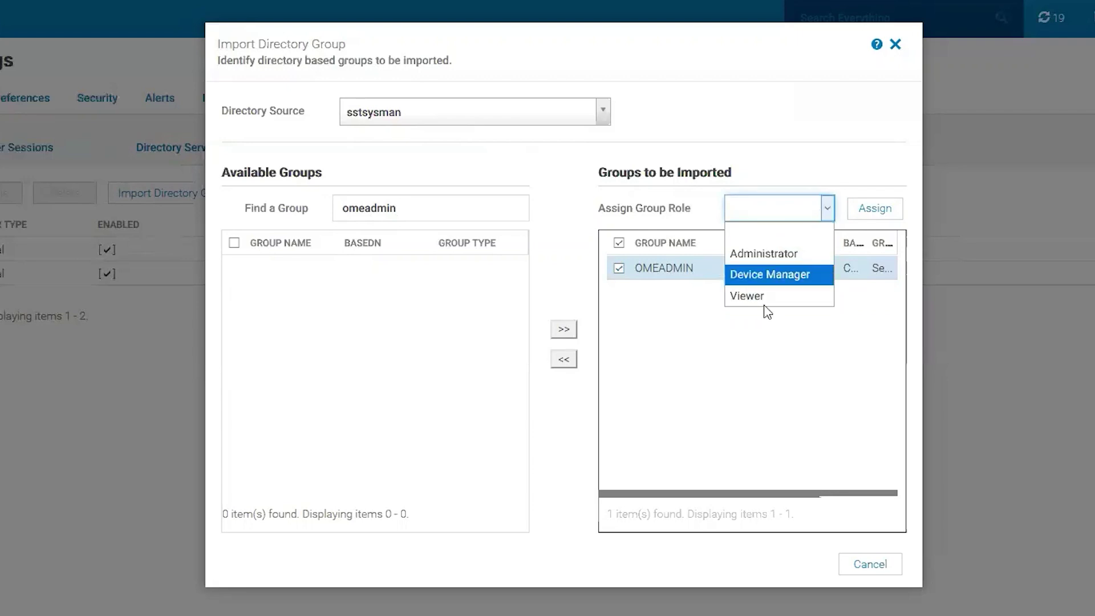
{"action": "left_click", "coordinate": [785, 260]}
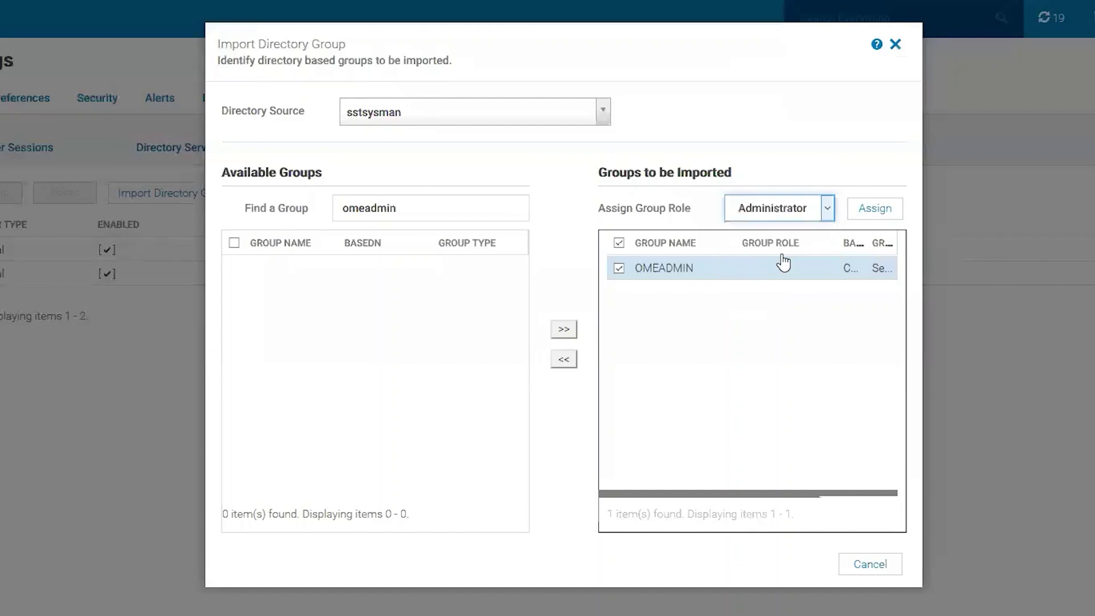
{"action": "left_click", "coordinate": [875, 212]}
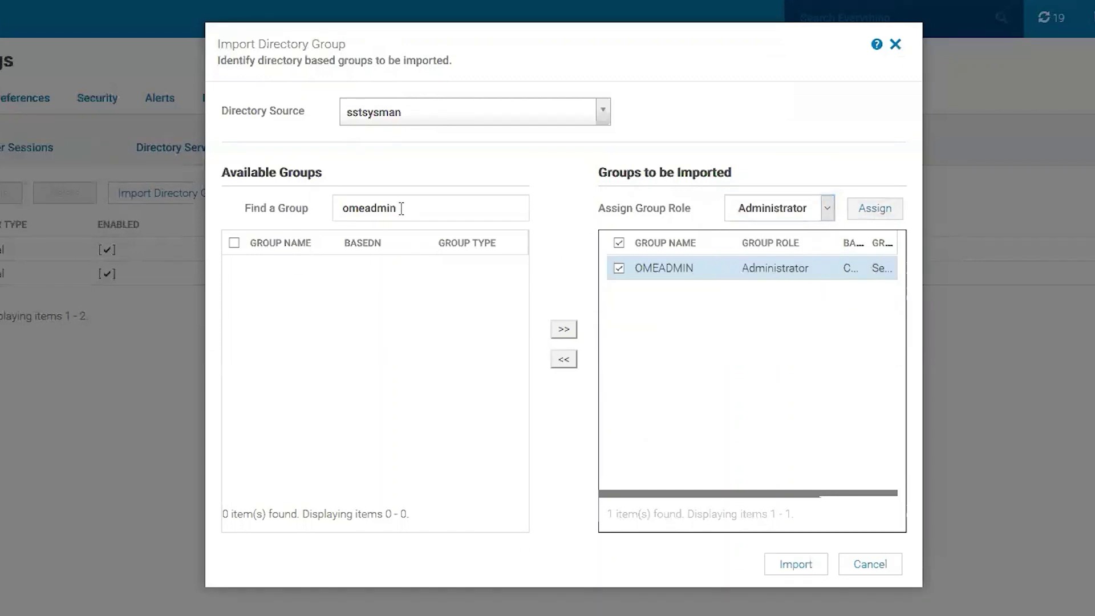
{"action": "left_click_drag", "start_coordinate": [396, 208], "coordinate": [368, 210]}
- Search for 'omeuser', queue OMEUSER for import and assign it the Viewer role
{"action": "type", "text": "user"}
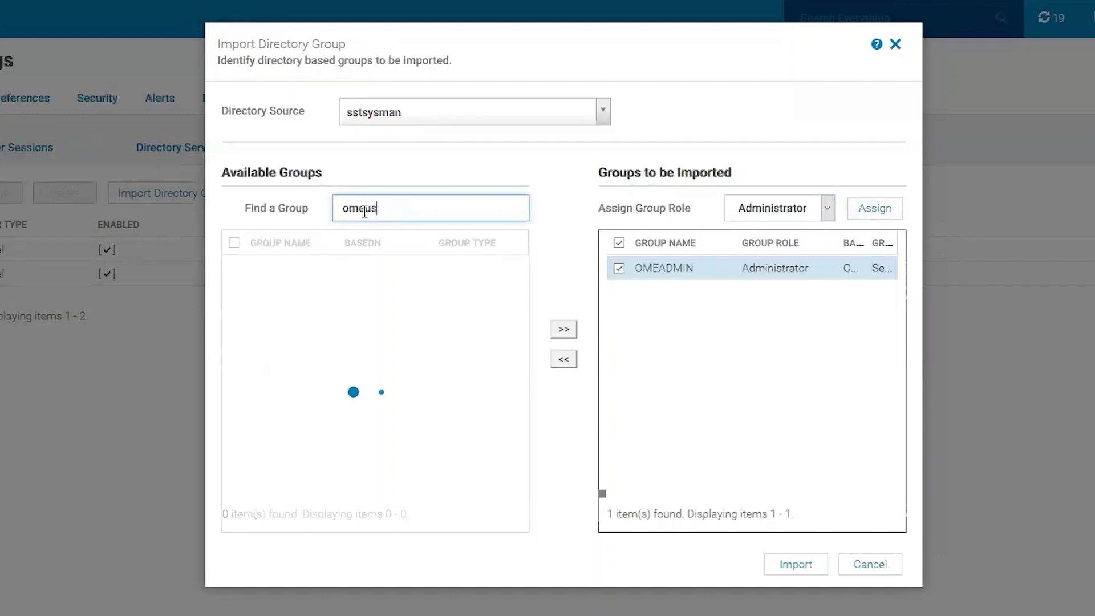
{"action": "left_click", "coordinate": [234, 268]}
{"action": "left_click", "coordinate": [564, 331]}
{"action": "left_click", "coordinate": [619, 268]}
{"action": "left_click", "coordinate": [619, 292]}
{"action": "left_click", "coordinate": [821, 205]}
{"action": "left_click", "coordinate": [760, 276]}
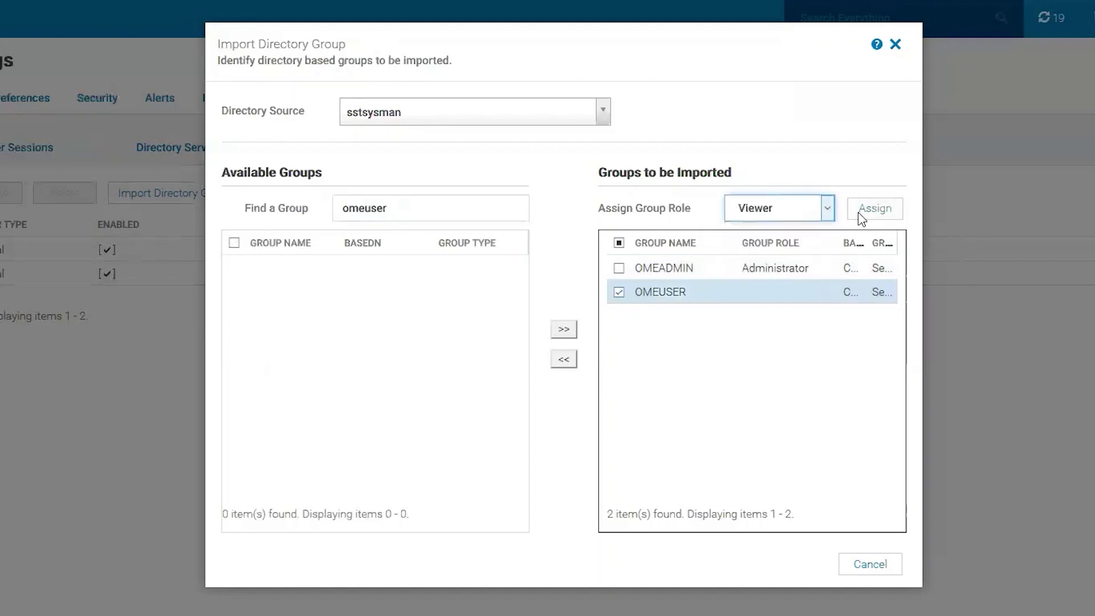
{"action": "left_click", "coordinate": [881, 211]}
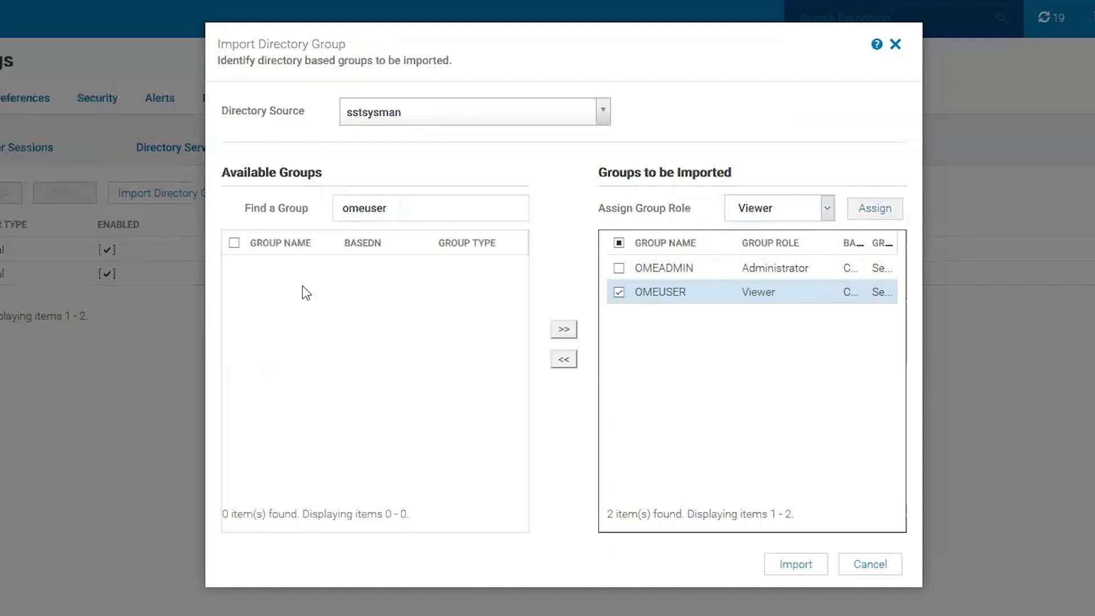
- Import the OMEADMIN and OMEUSER groups and dismiss the success message
{"action": "left_click", "coordinate": [821, 213]}
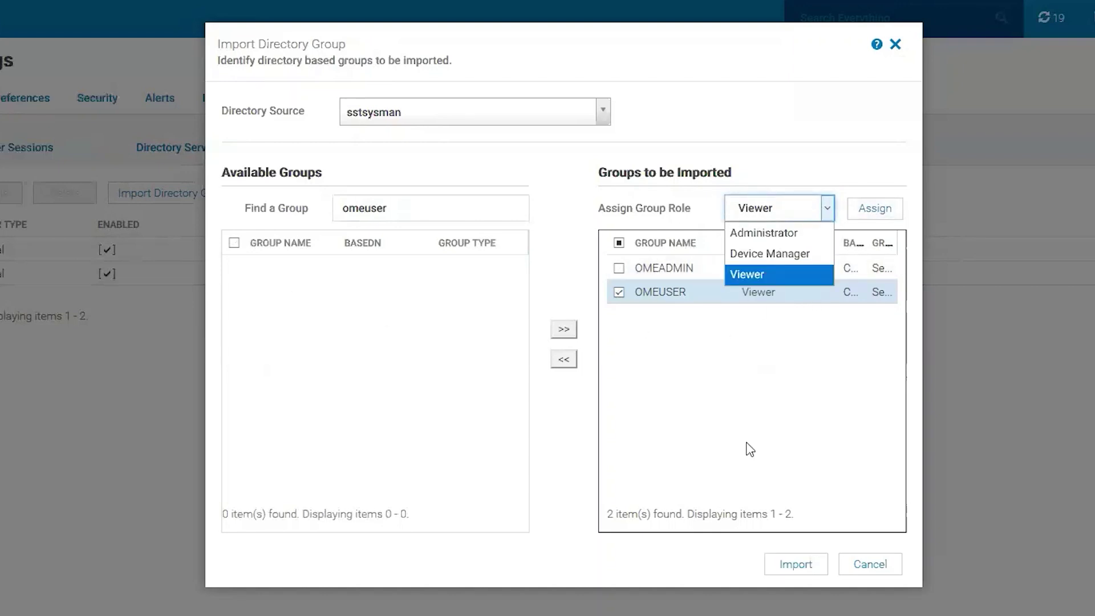
{"action": "left_click", "coordinate": [735, 381]}
{"action": "left_click", "coordinate": [618, 292]}
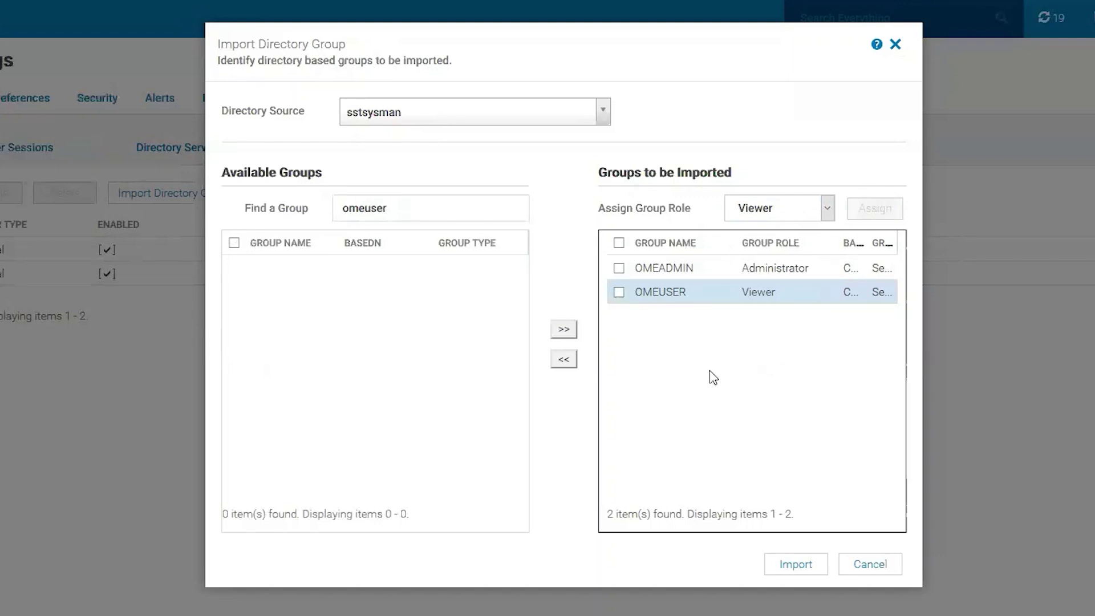
{"action": "left_click", "coordinate": [794, 565]}
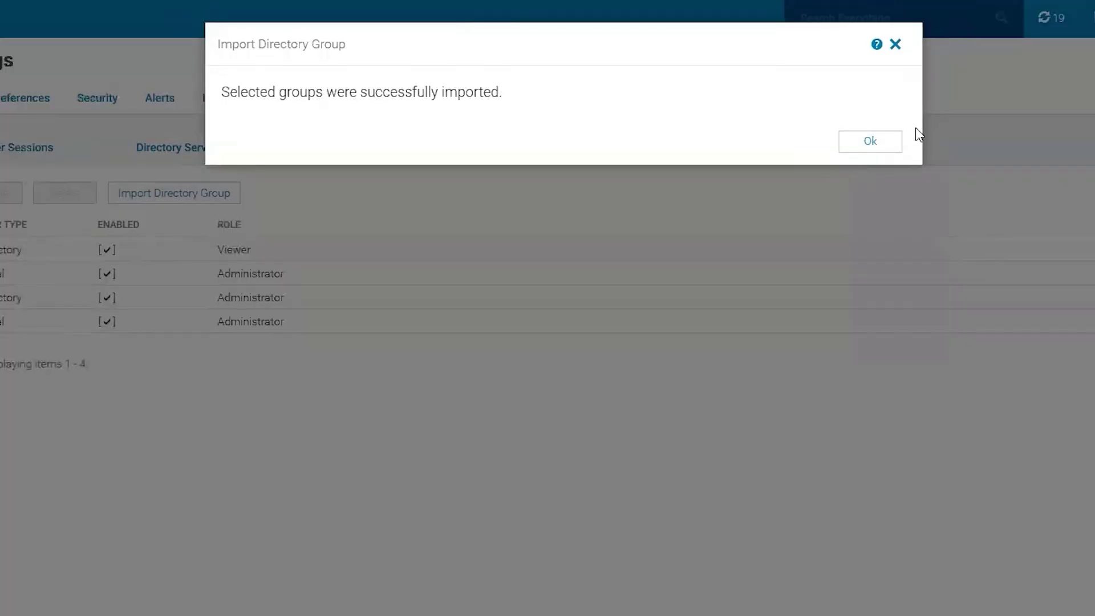
{"action": "left_click", "coordinate": [887, 143]}
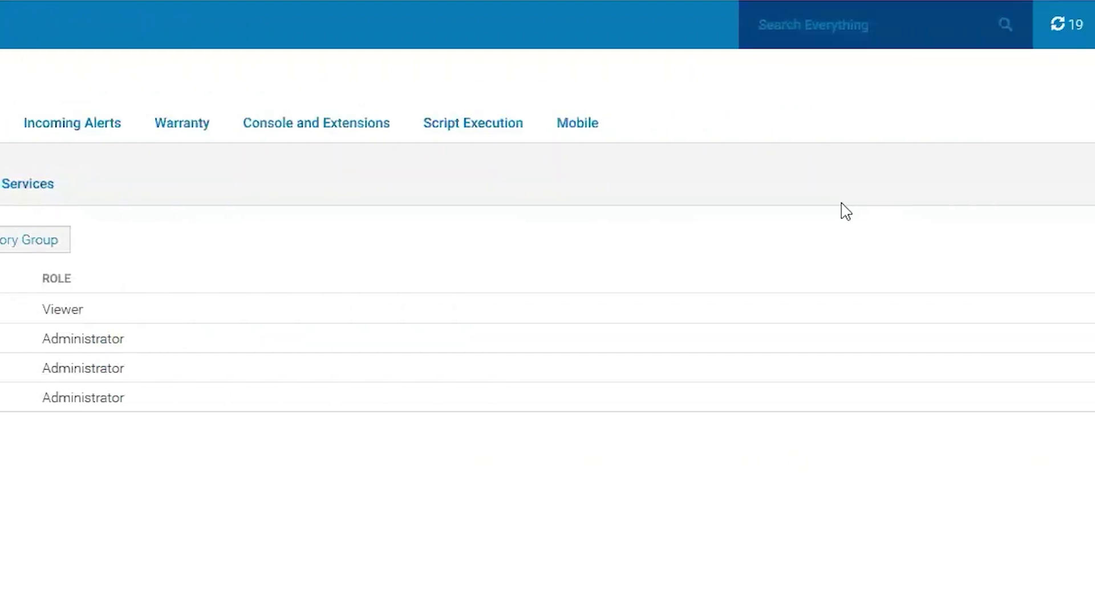
- Log out of the admin account and sign in with the AD domain user's username and password
{"action": "left_click", "coordinate": [969, 29]}
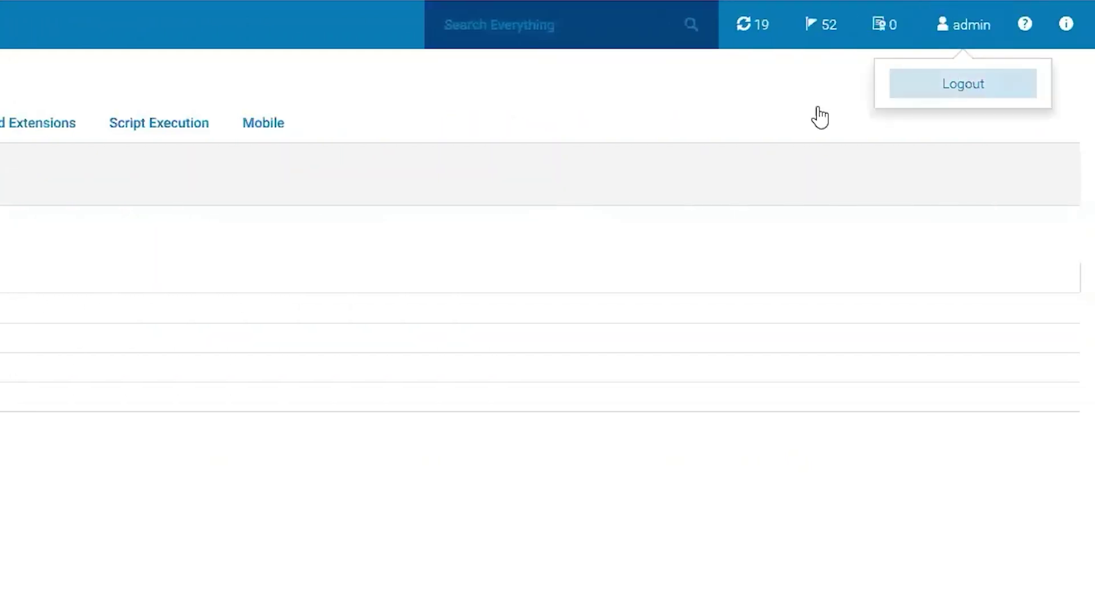
{"action": "left_click", "coordinate": [967, 90]}
{"action": "left_click", "coordinate": [398, 430]}
{"action": "key", "text": "ctrl+a"}
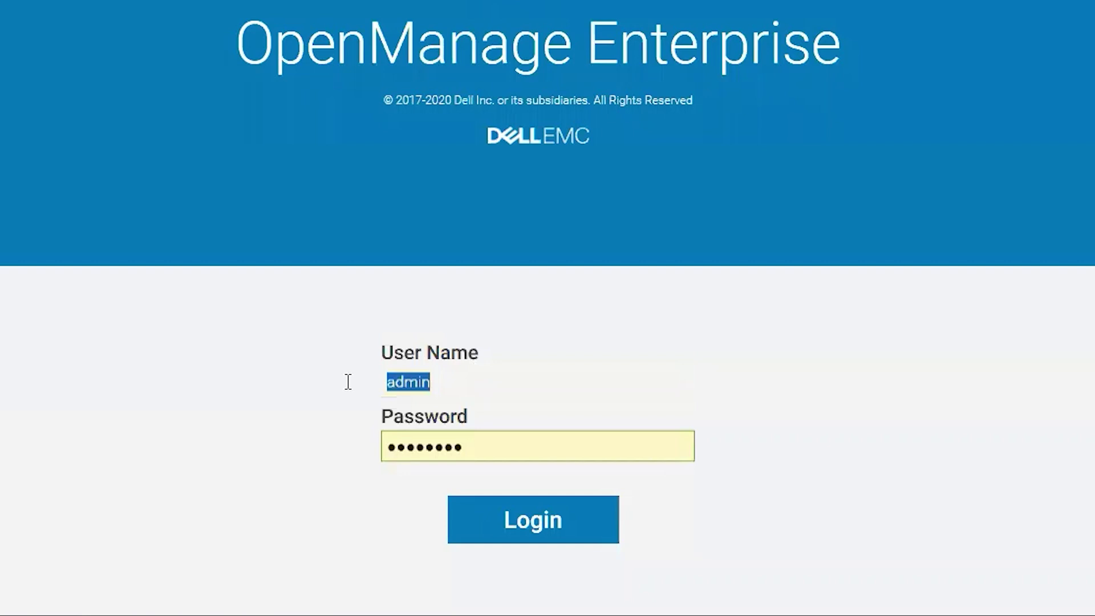
{"action": "type", "text": "sstsysman\\dust"}
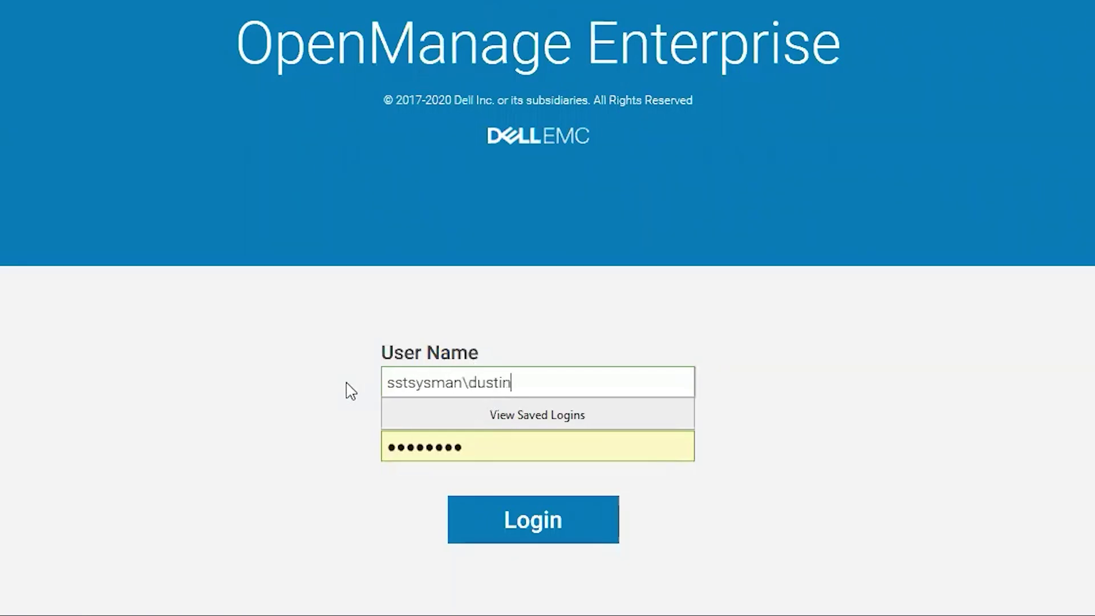
{"action": "key", "text": "Tab"}
{"action": "type", "text": "•••"}
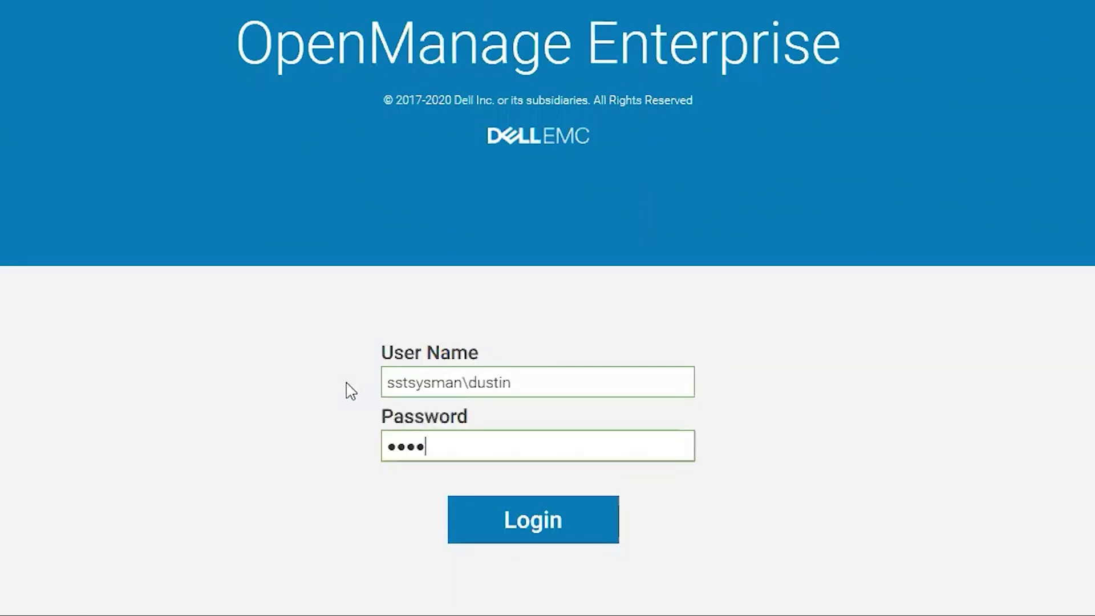
{"action": "type", "text": "•"}
{"action": "key", "text": "Return"}
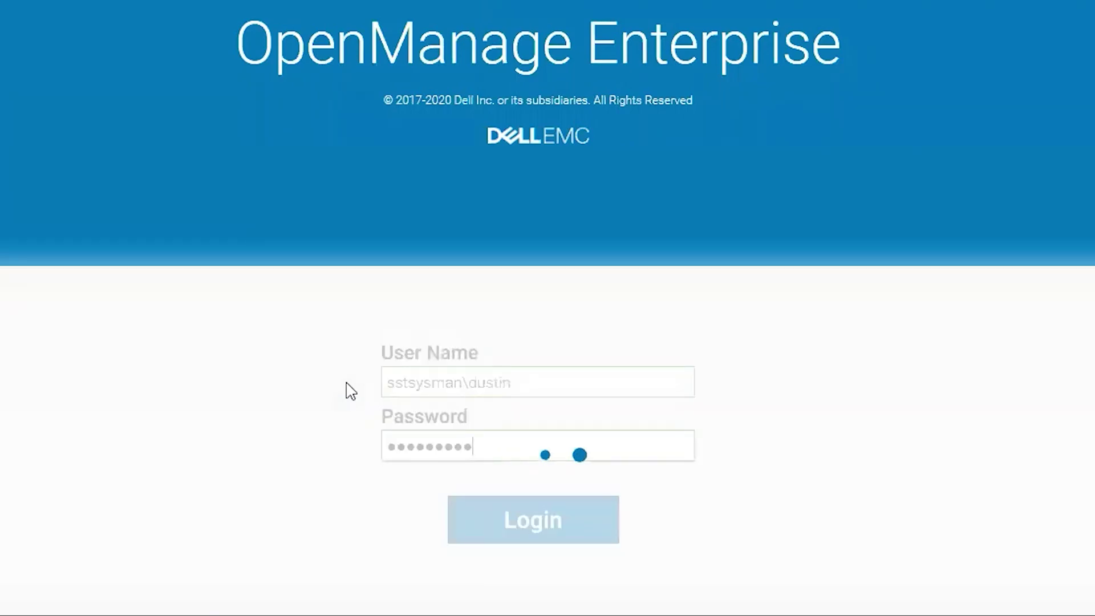